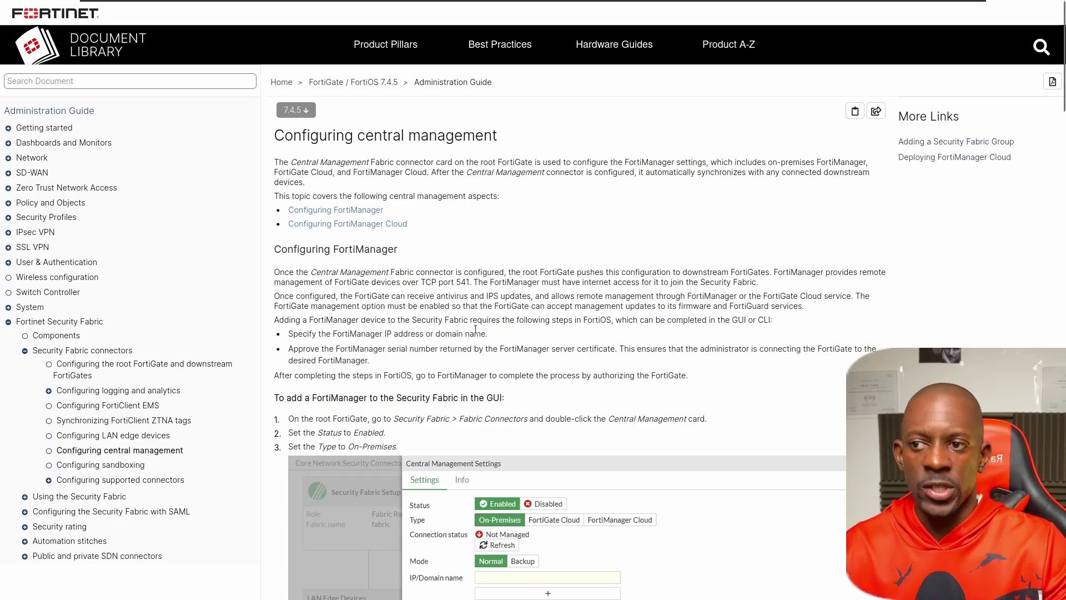
Scroll down through the Document Library's 'To add a FortiManager' GUI steps.
scroll(475, 329, down, 1)
scroll(480, 328, down, 2)
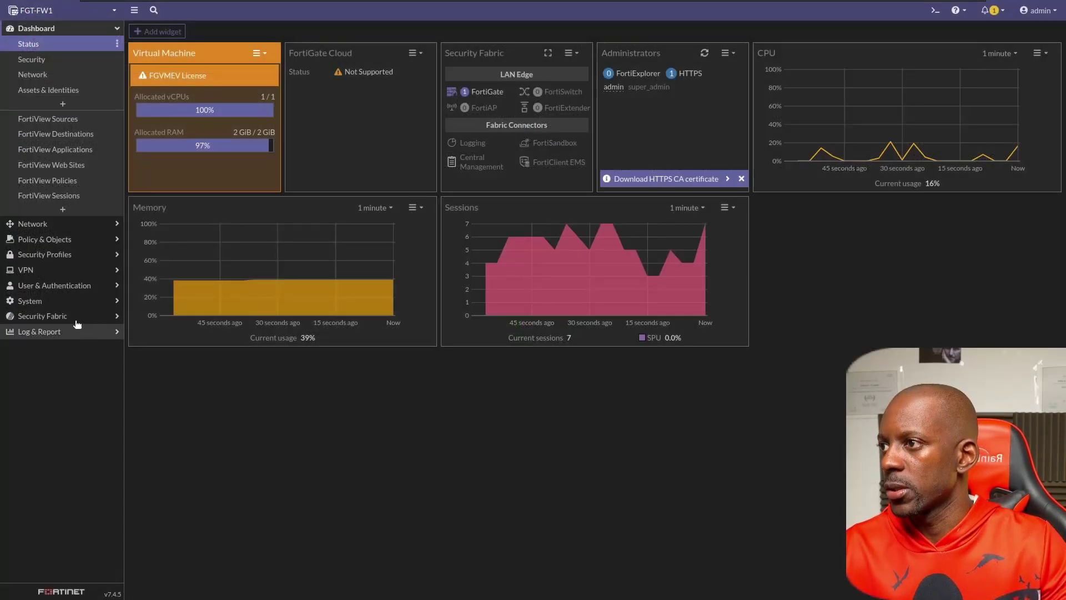
Enable Central Management on FGT-FW1 with FortiManager IP/Domain name 172.32.31.2.
click(71, 318)
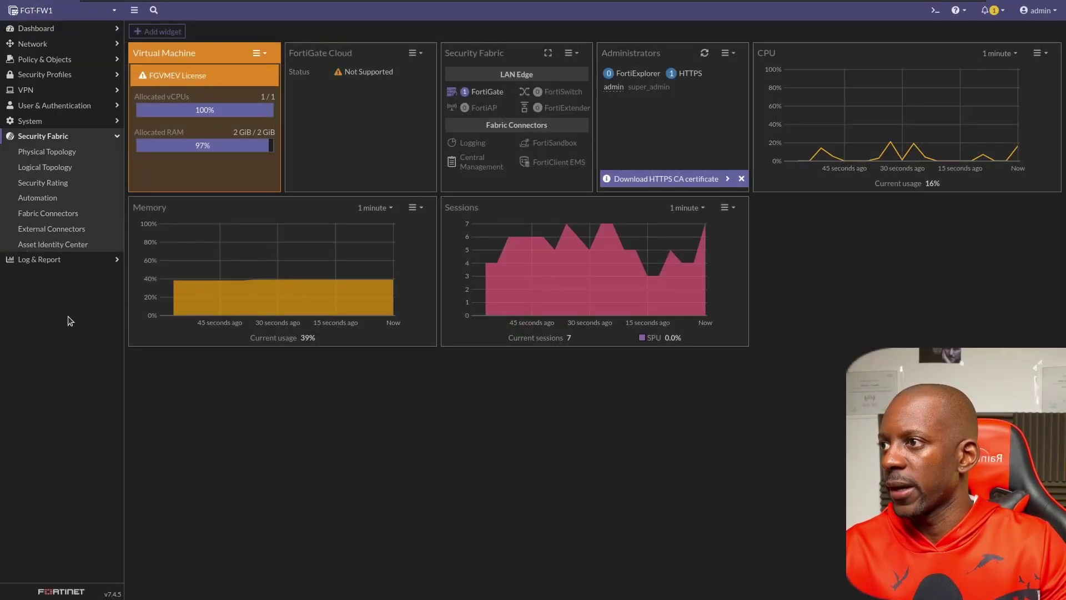
click(62, 217)
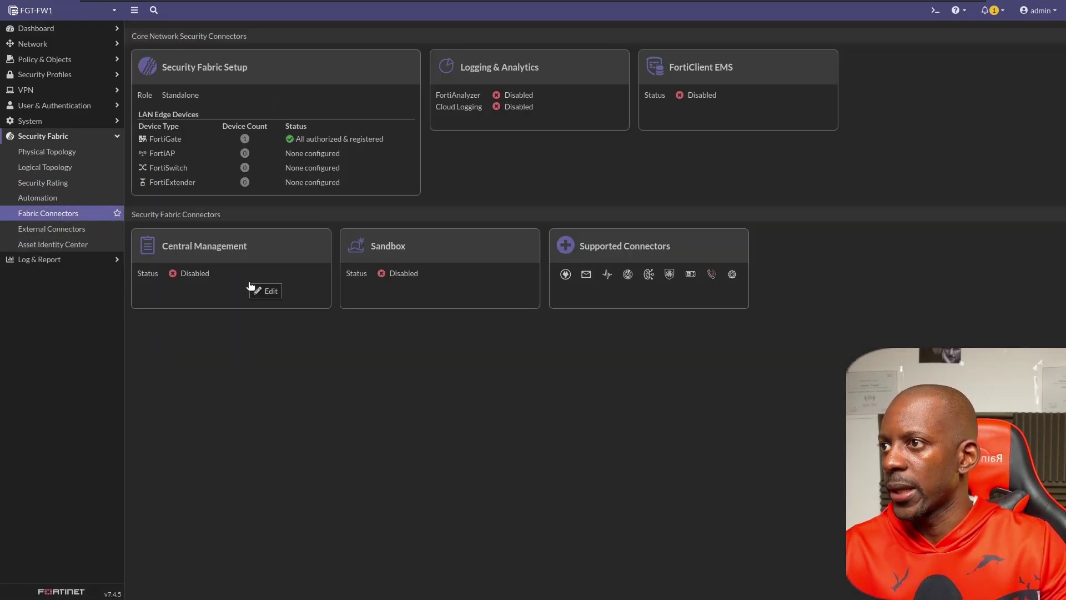
click(251, 278)
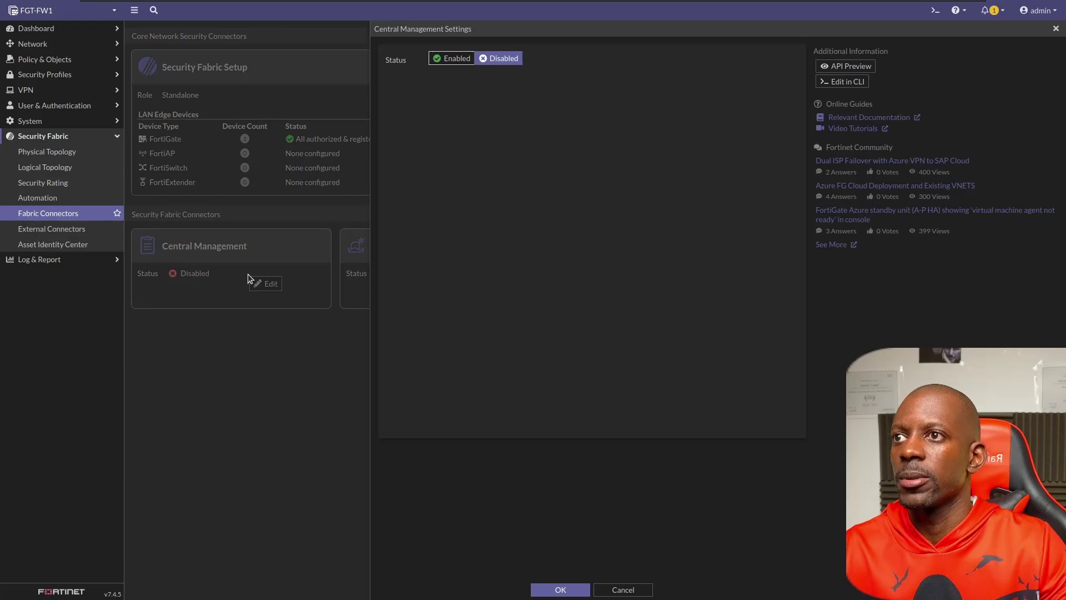
click(452, 60)
text(1.1.1.1)
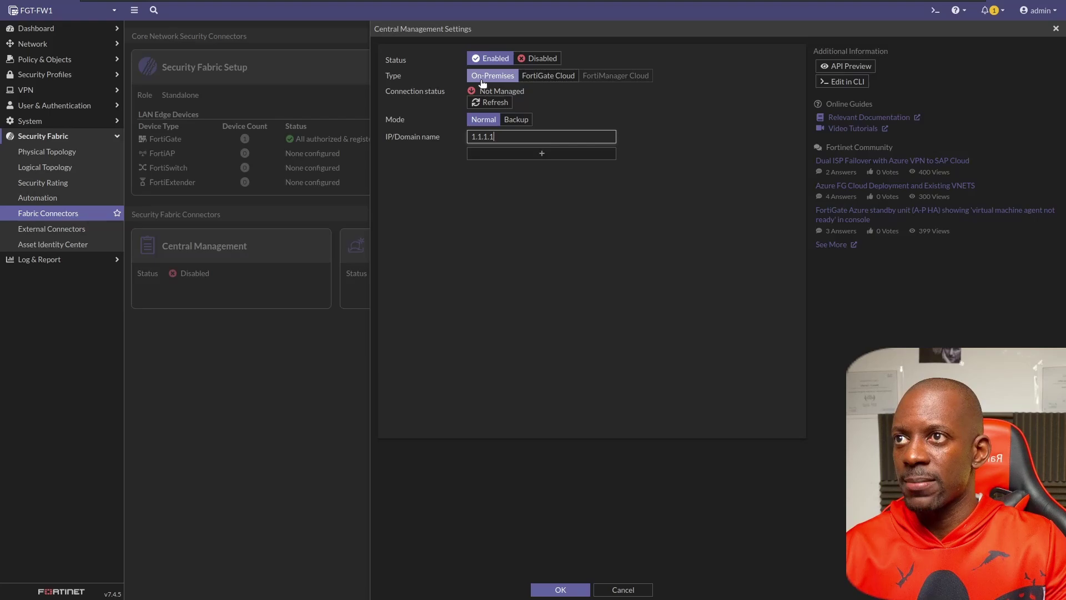
drag(503, 137, 451, 135)
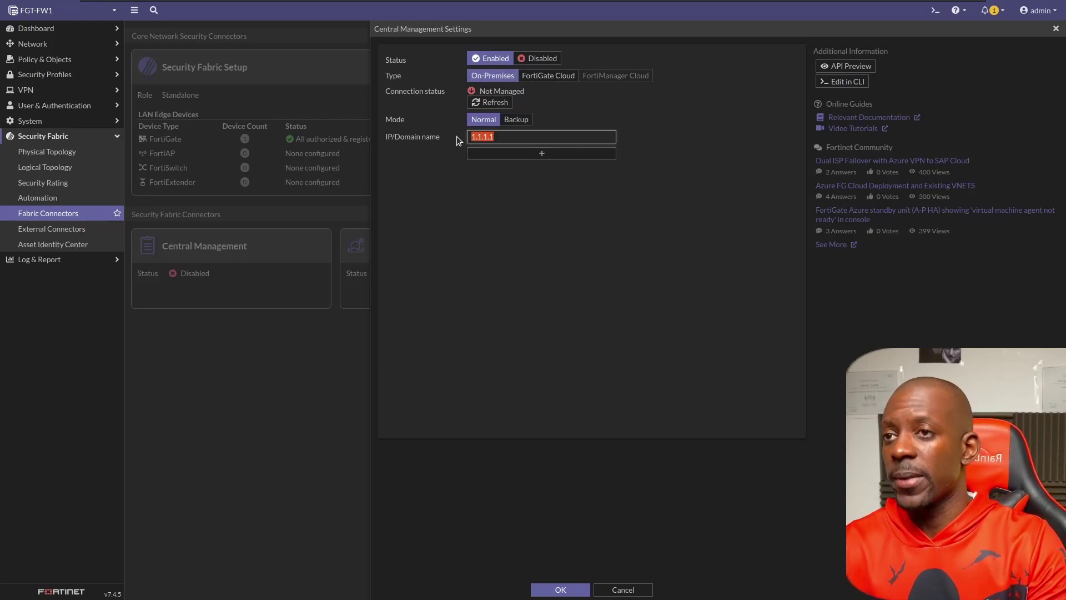
text(172.32.31.2)
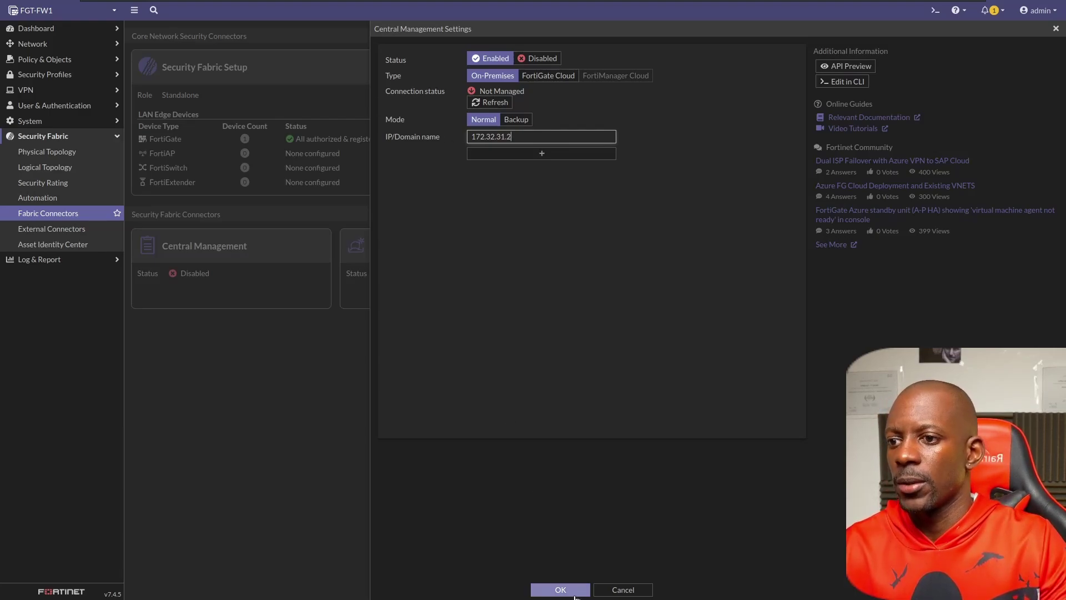
Save the Central Management settings and dismiss the could-not-connect serial-number error.
click(575, 590)
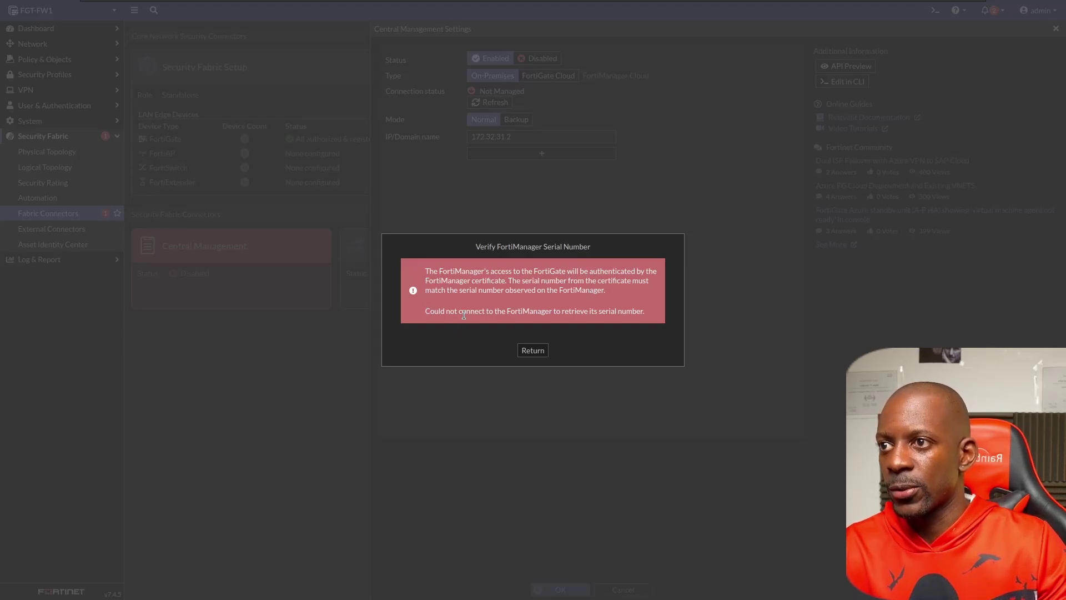
drag(425, 312, 631, 315)
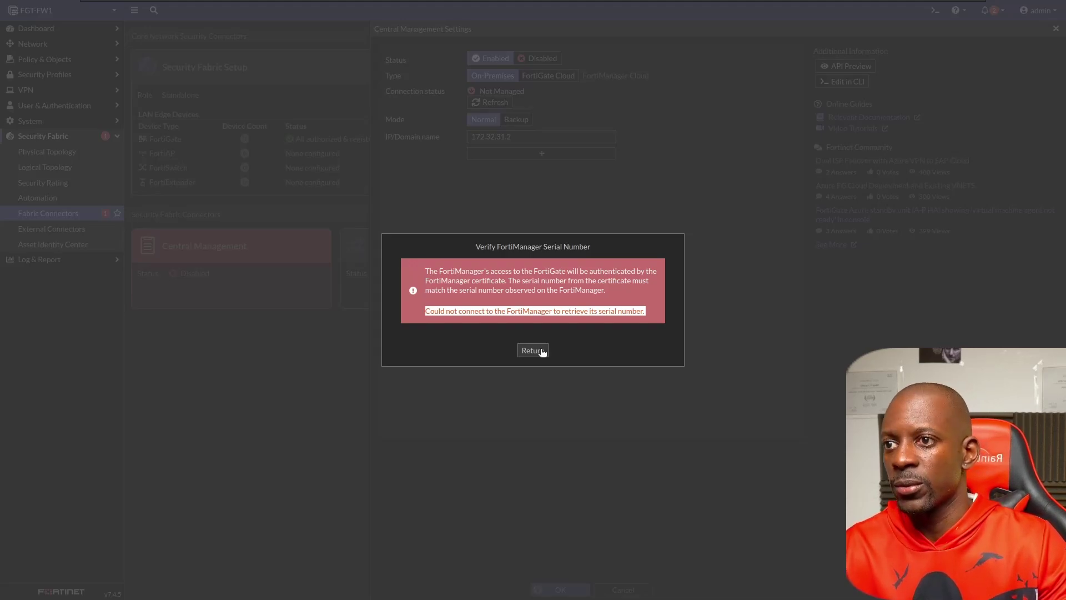
click(539, 349)
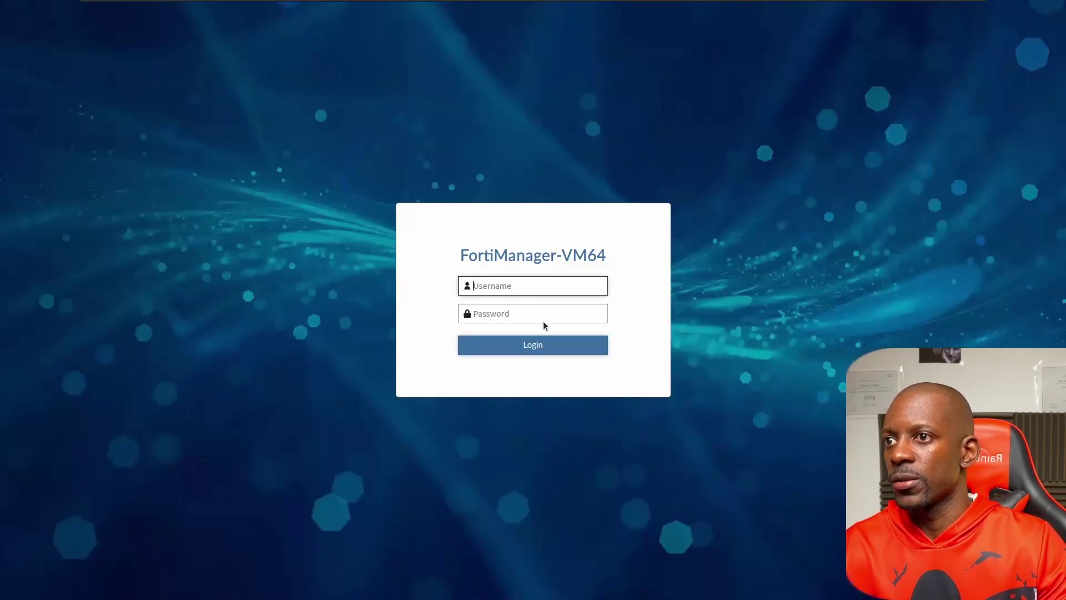
Log in to FortiManager-VM64 with the admin username and account password.
text(ADM)
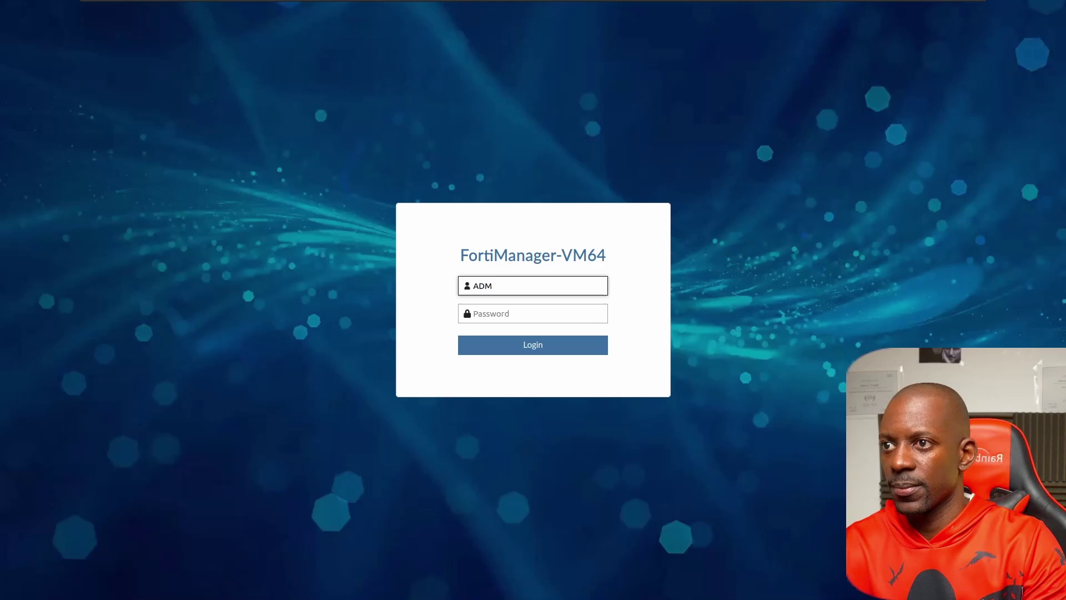
key(BackSpace)
key(BackSpace)
text(admin)
key(Tab)
text(•)
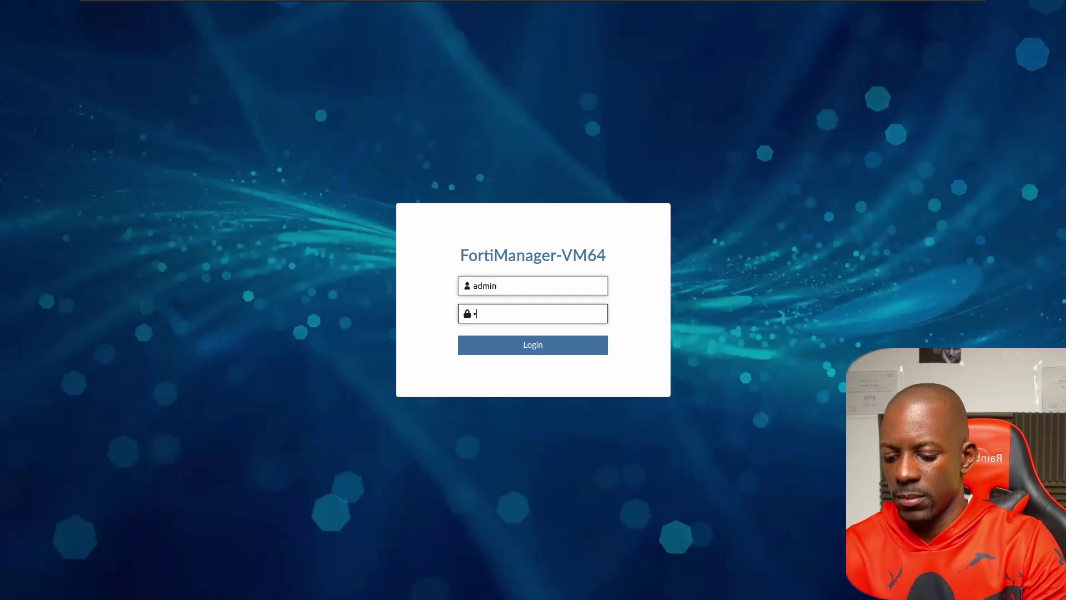
text(•••••)
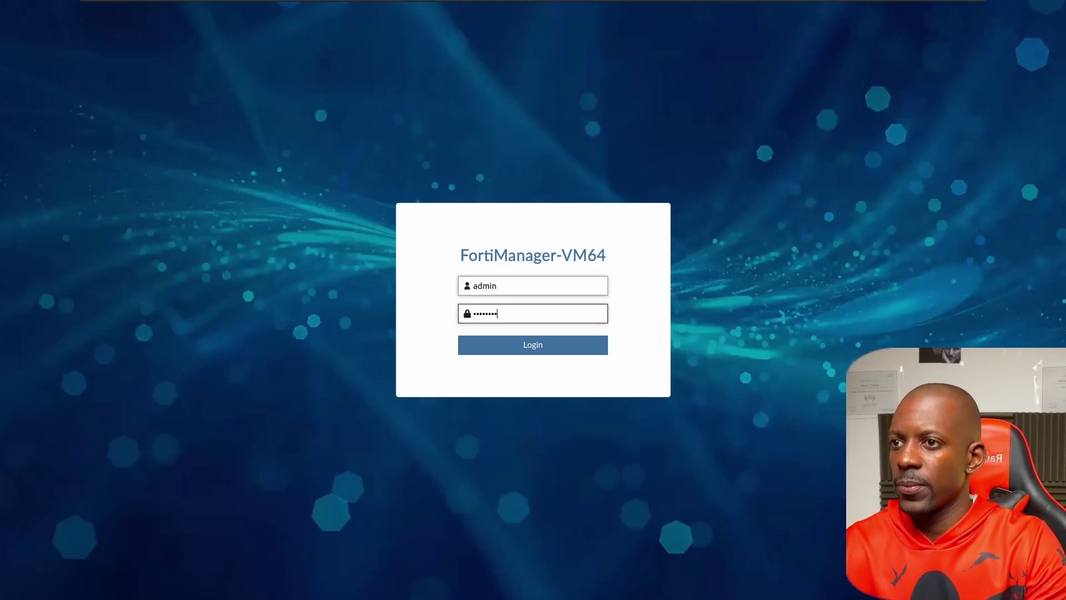
key(Return)
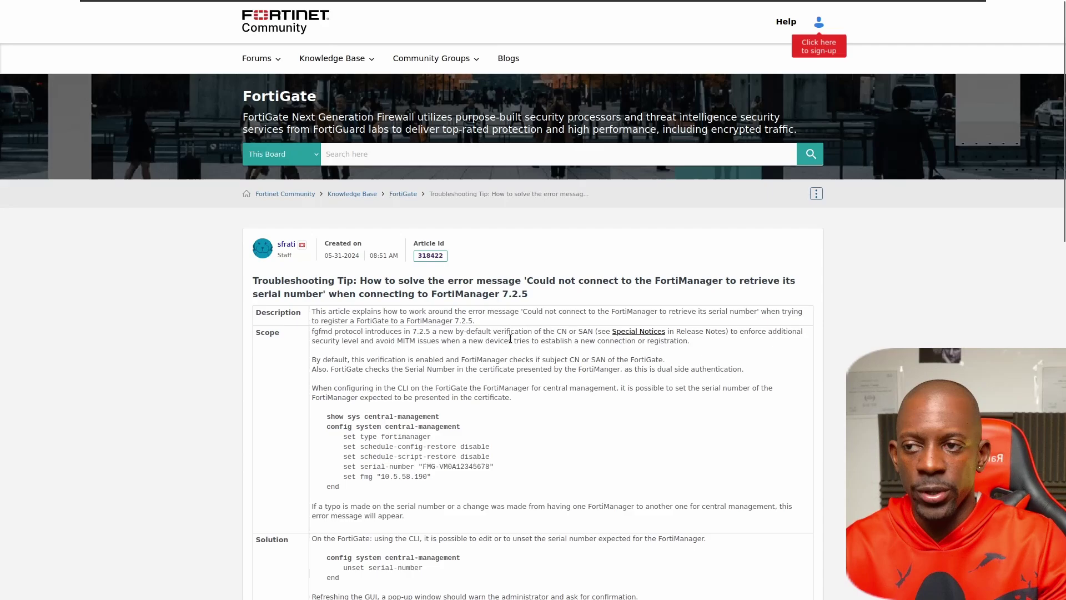
Scroll the community troubleshooting article down to its Solution section.
scroll(510, 338, down, 7)
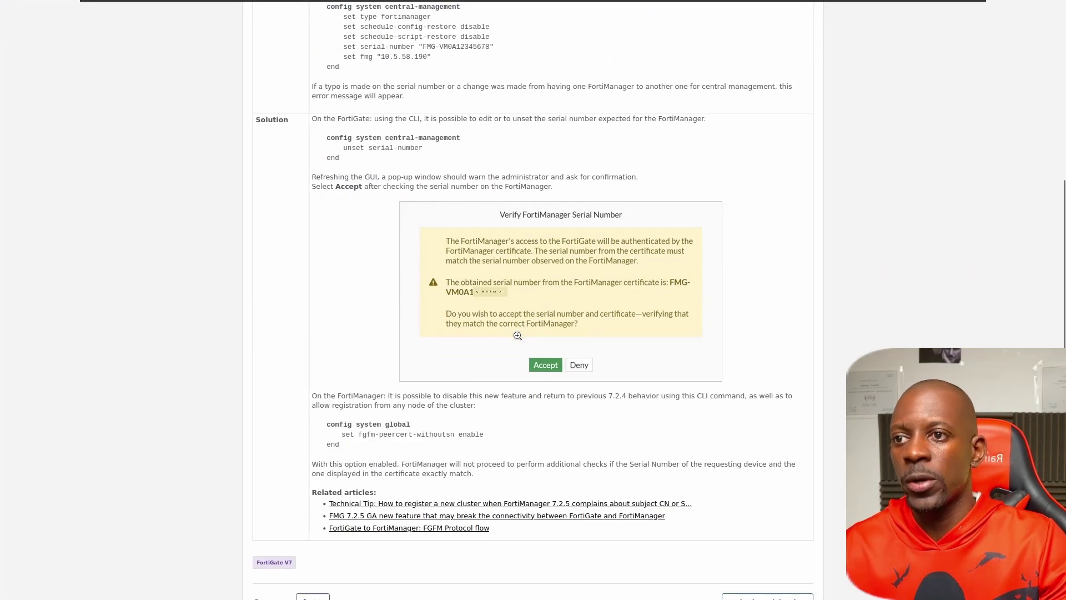
scroll(517, 335, down, 2)
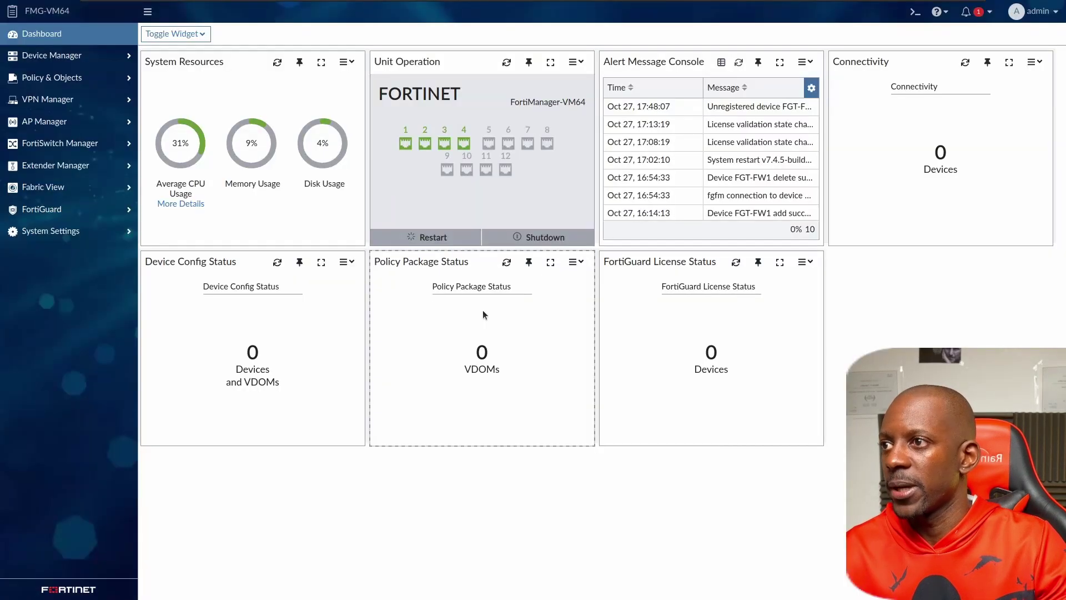
Open the FortiManager CLI console and enter config sys global.
click(915, 11)
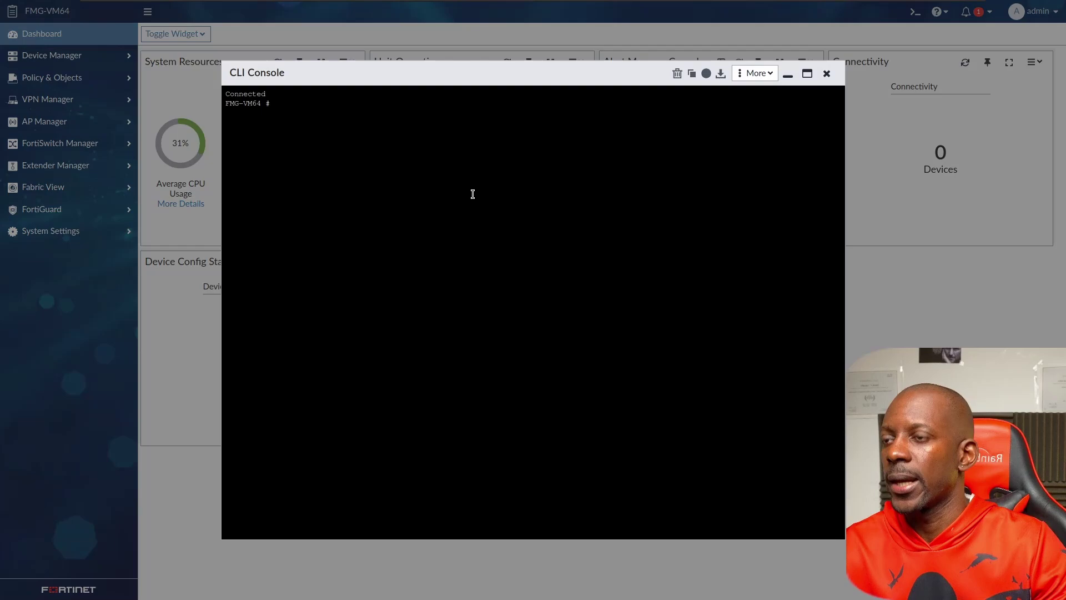
text(config sys global)
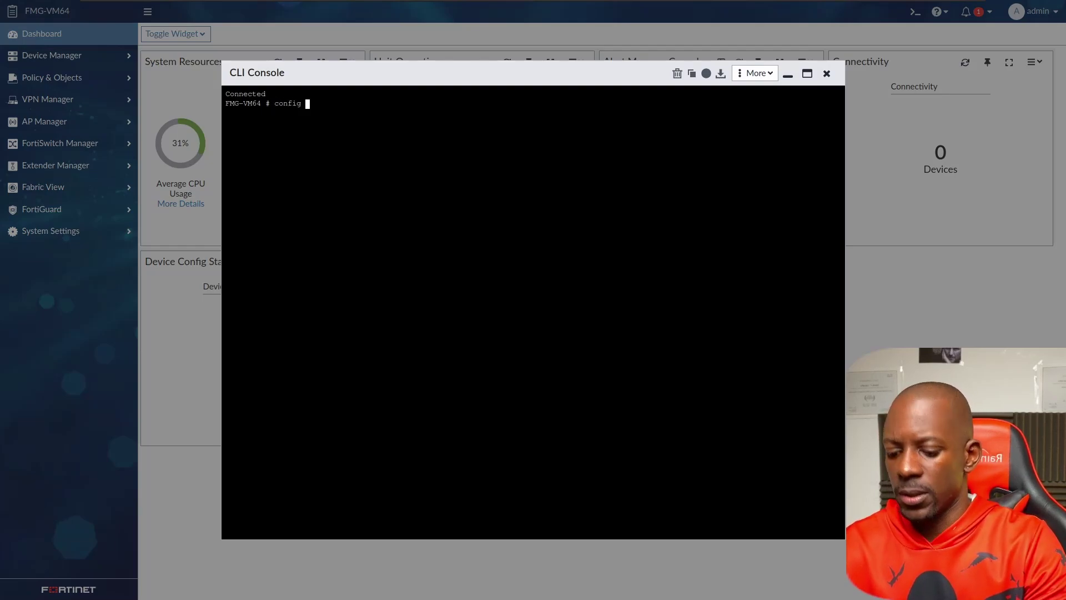
key(Return)
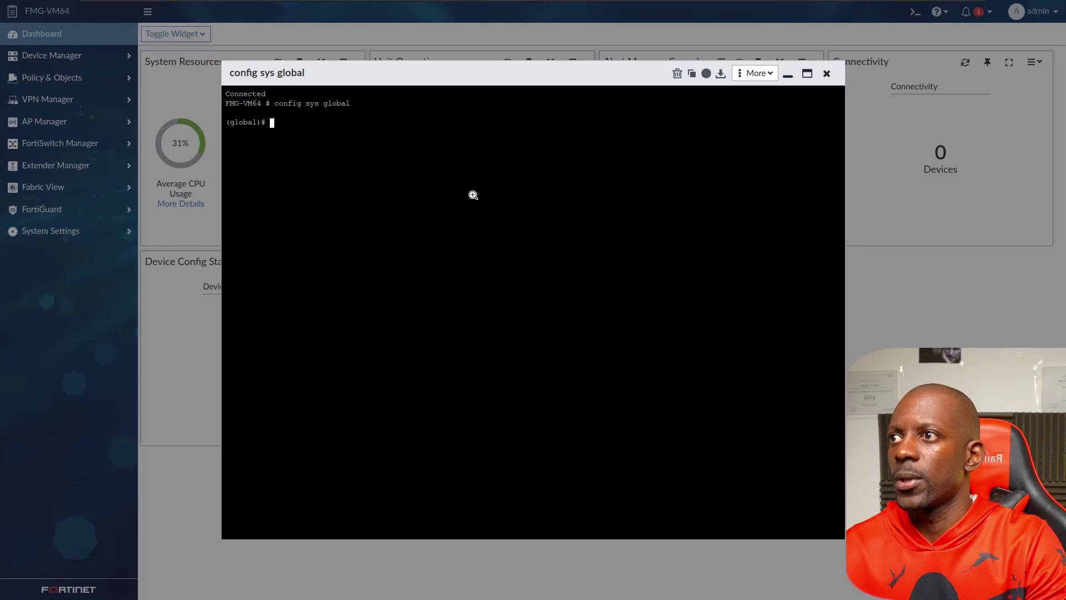
key(alt+Tab)
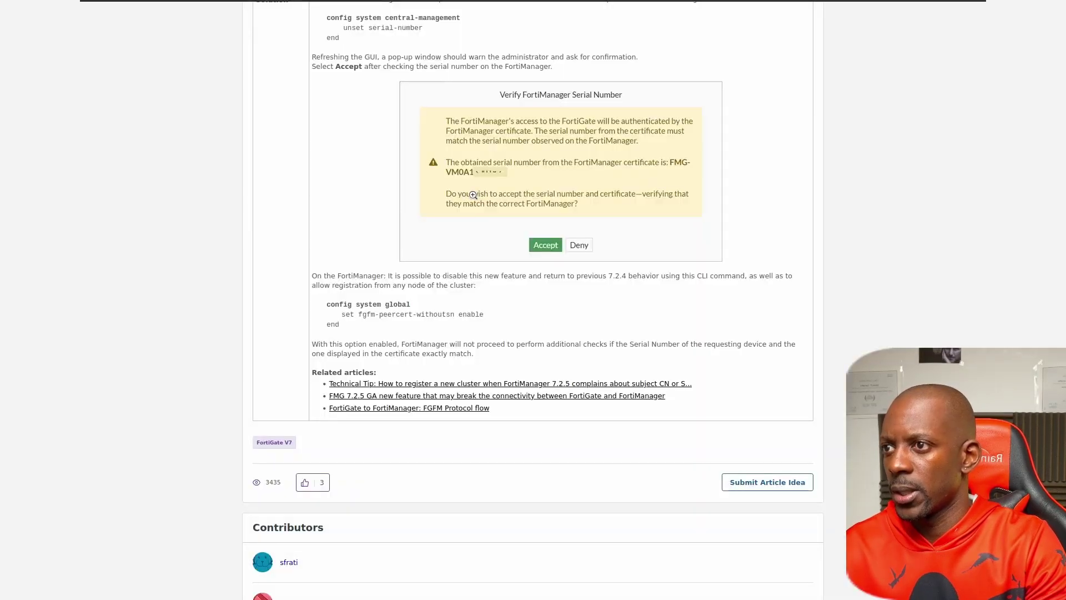
key(alt+Tab)
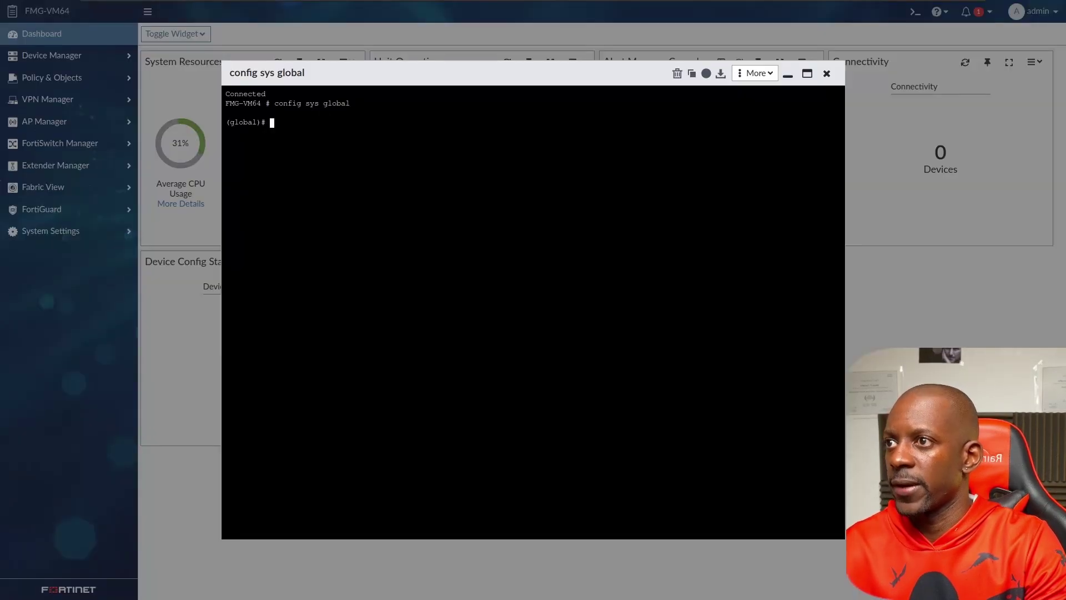
Set fgfm-peercert-withoutsn to enable, end the configuration, and close the console.
text(set fg)
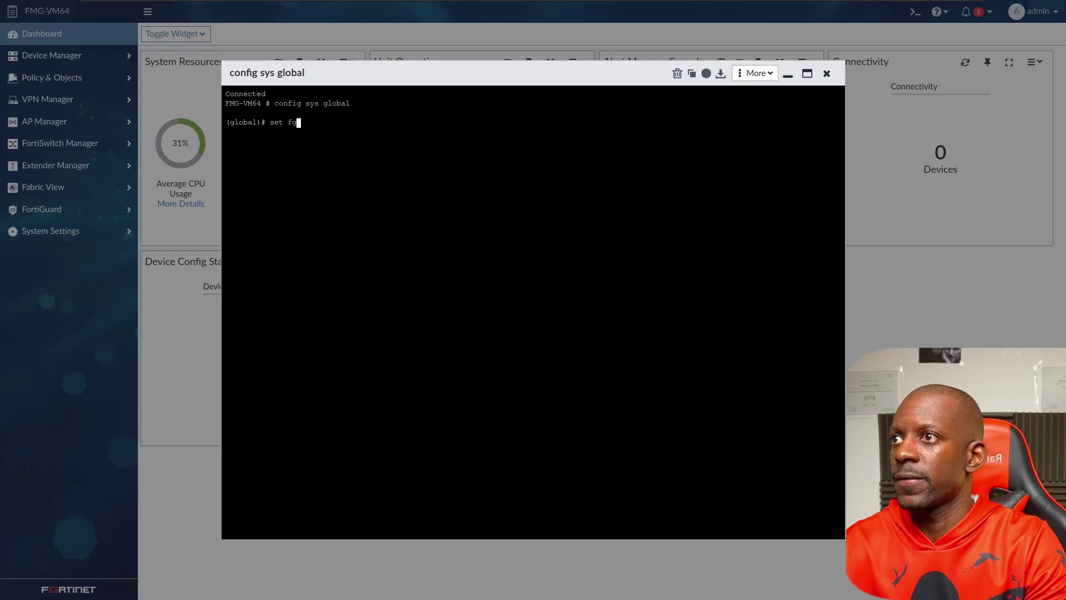
text(fm-ca-cert)
key(Tab)
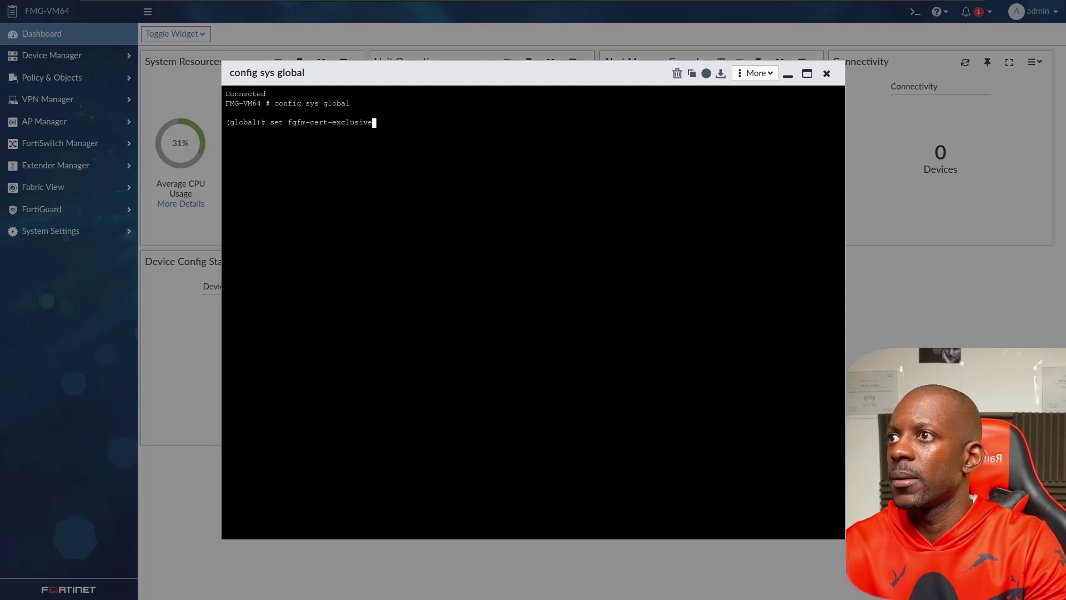
key(Tab)
key(Tab)
key(Tab)
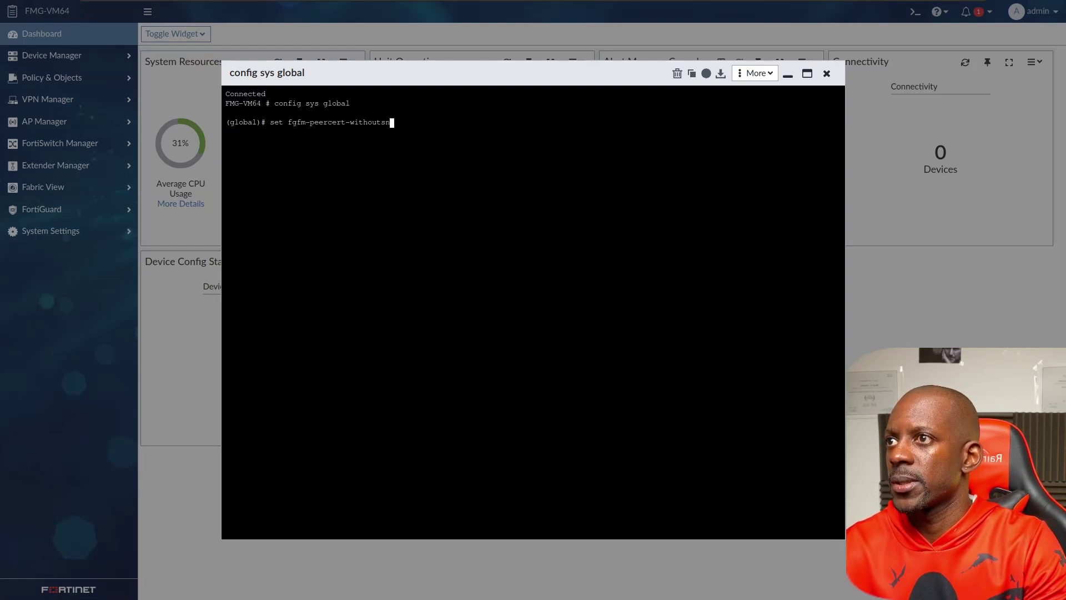
text(ena)
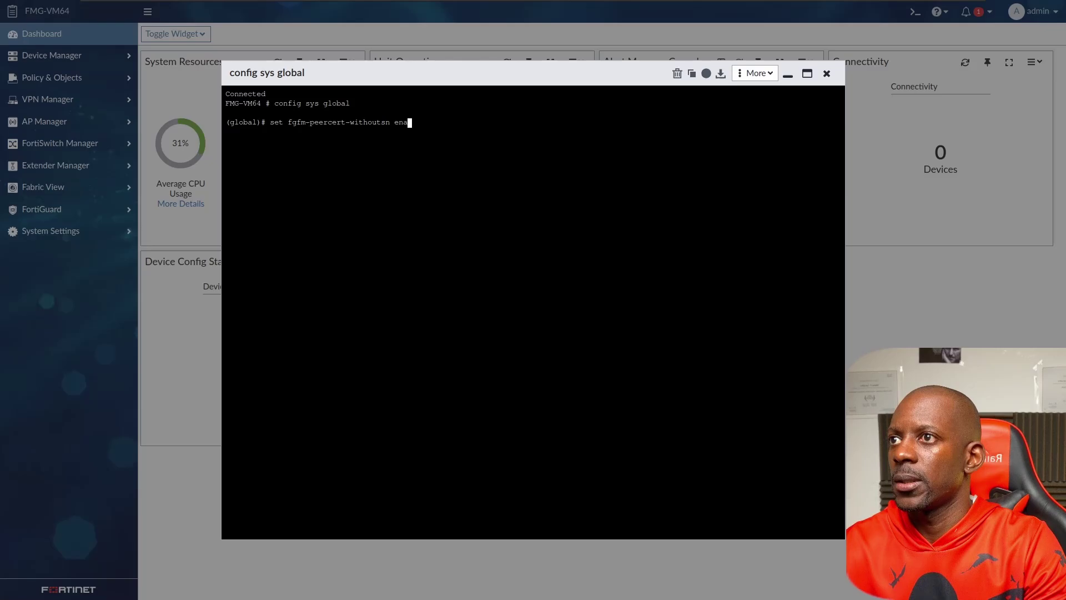
text(ble)
key(Return)
text(end)
key(Return)
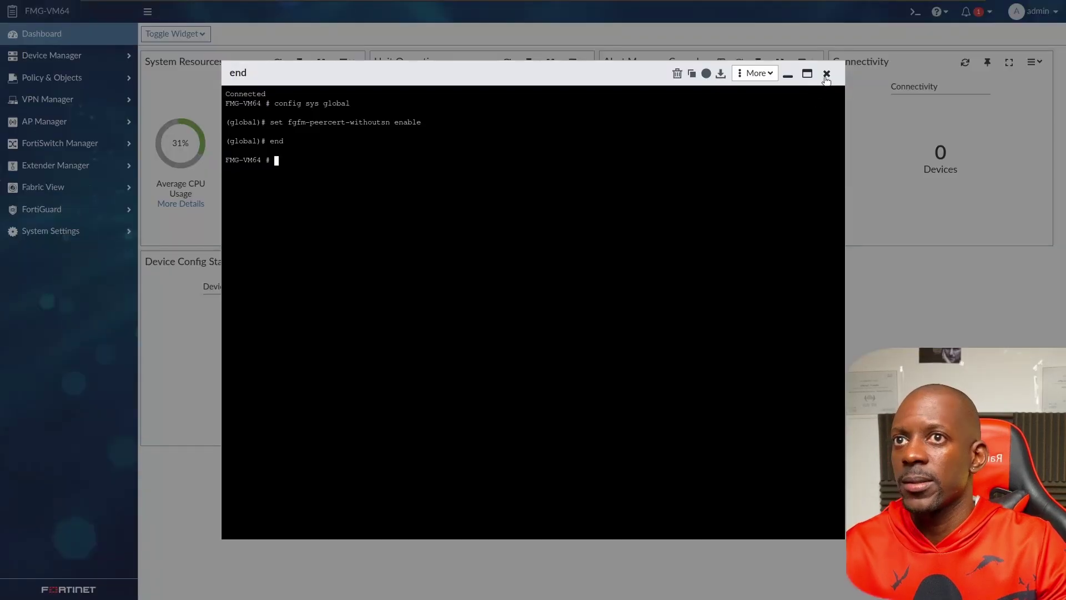
click(826, 74)
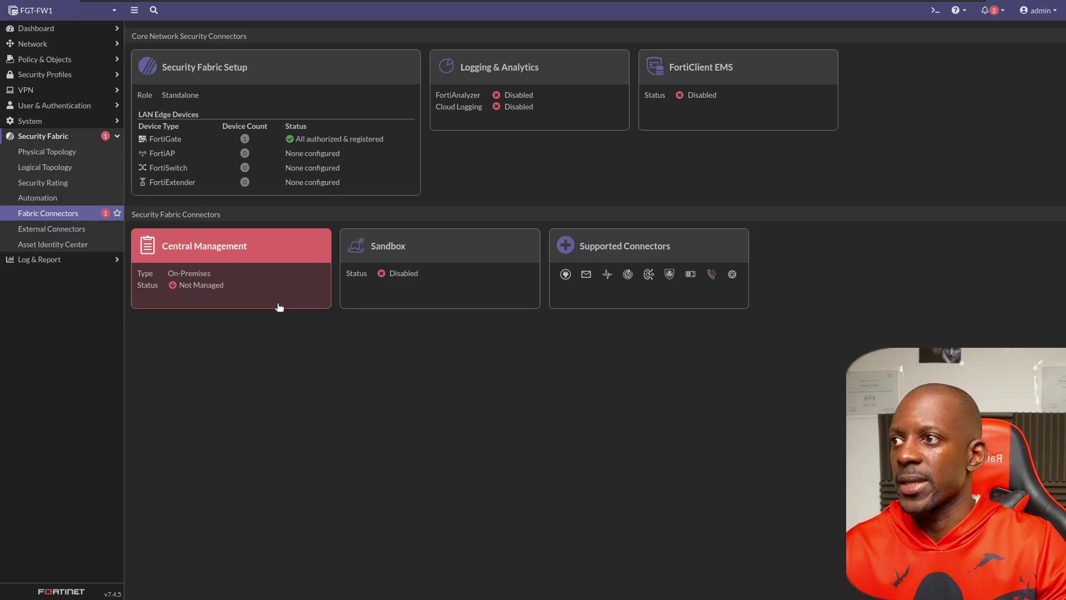
Reopen FortiGate's Central Management connector, accept the FortiManager serial number, and confirm.
click(288, 296)
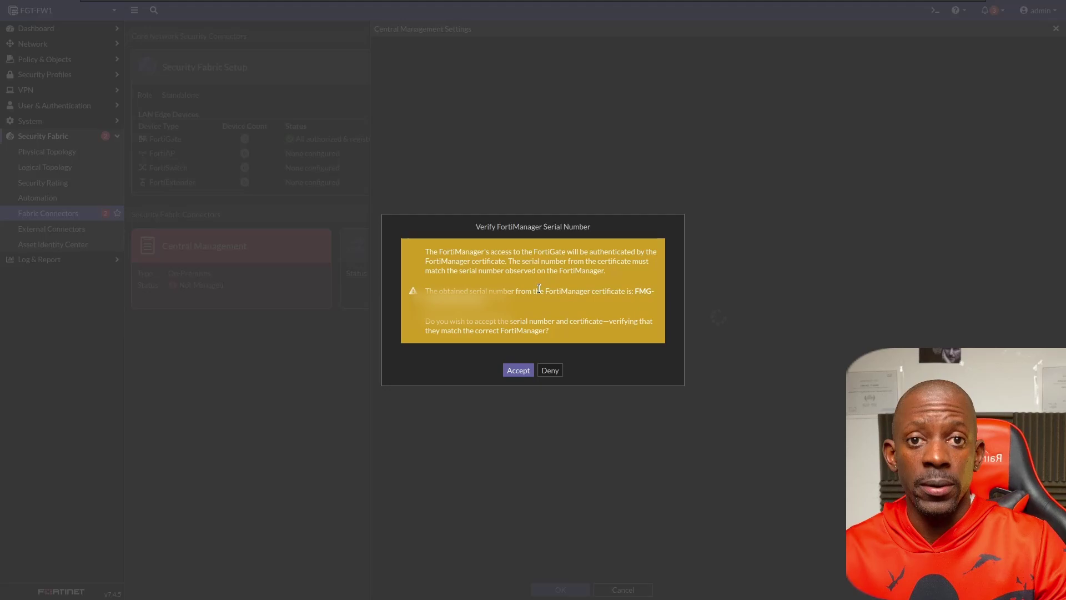
click(518, 370)
click(572, 592)
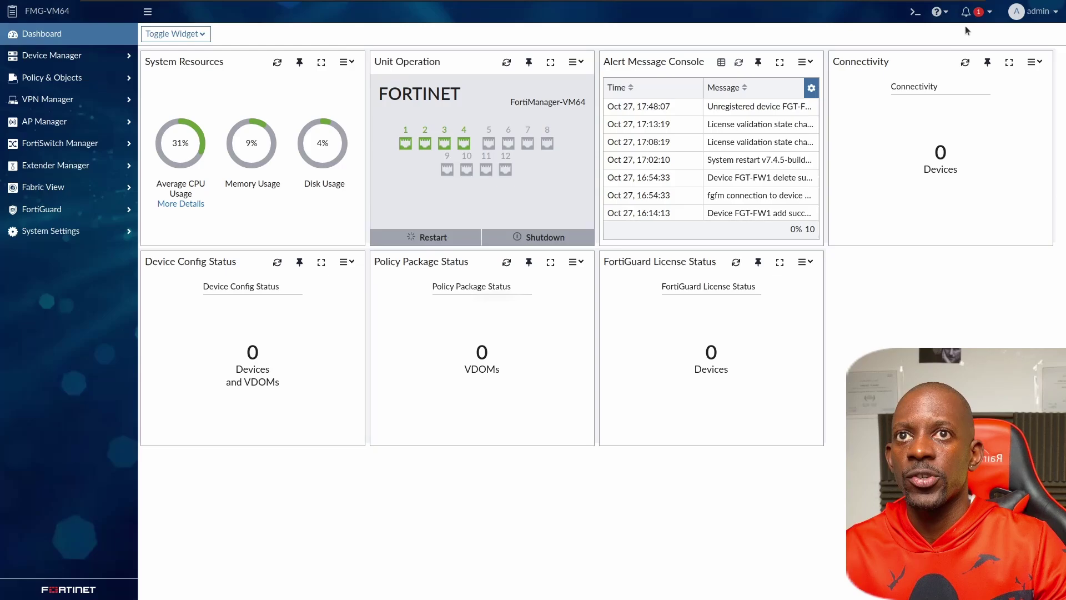
Authorize FGT-FW1 from Unauthorized Devices with the default policy package.
click(972, 15)
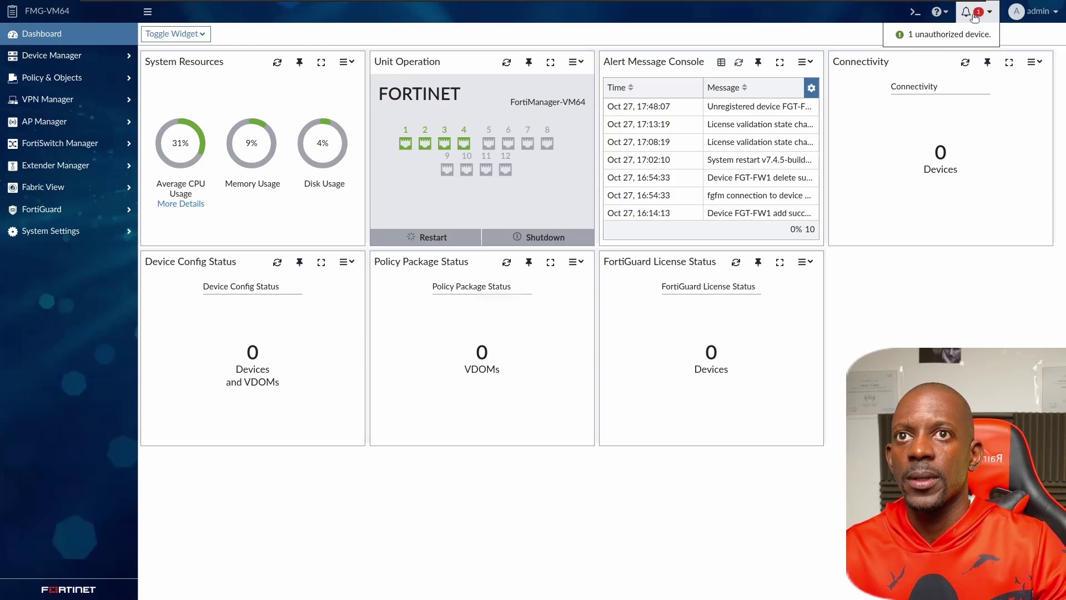
click(942, 42)
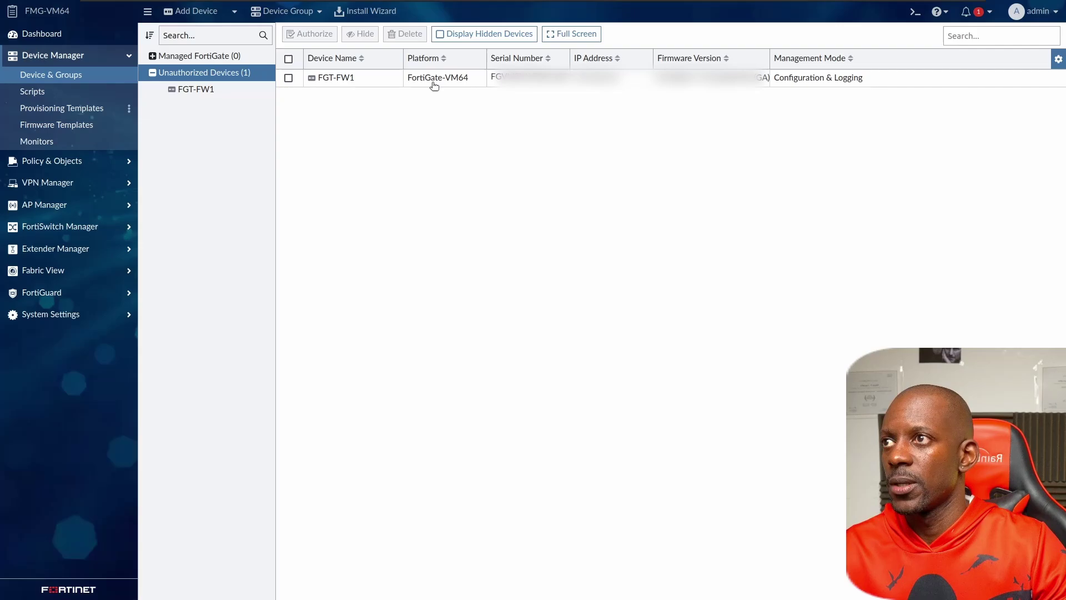
click(289, 77)
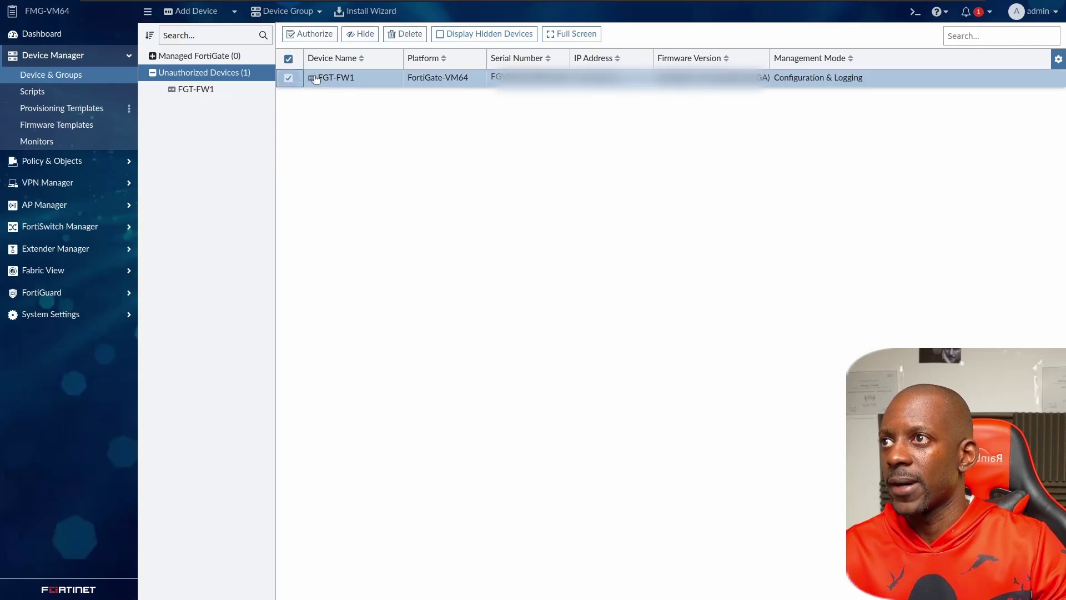
click(315, 34)
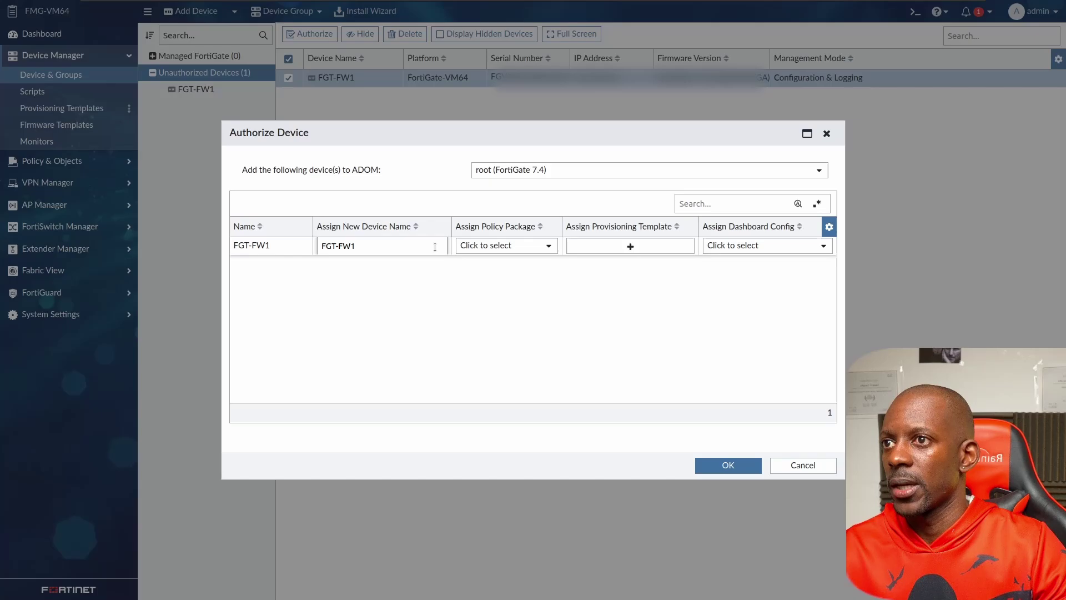
click(514, 249)
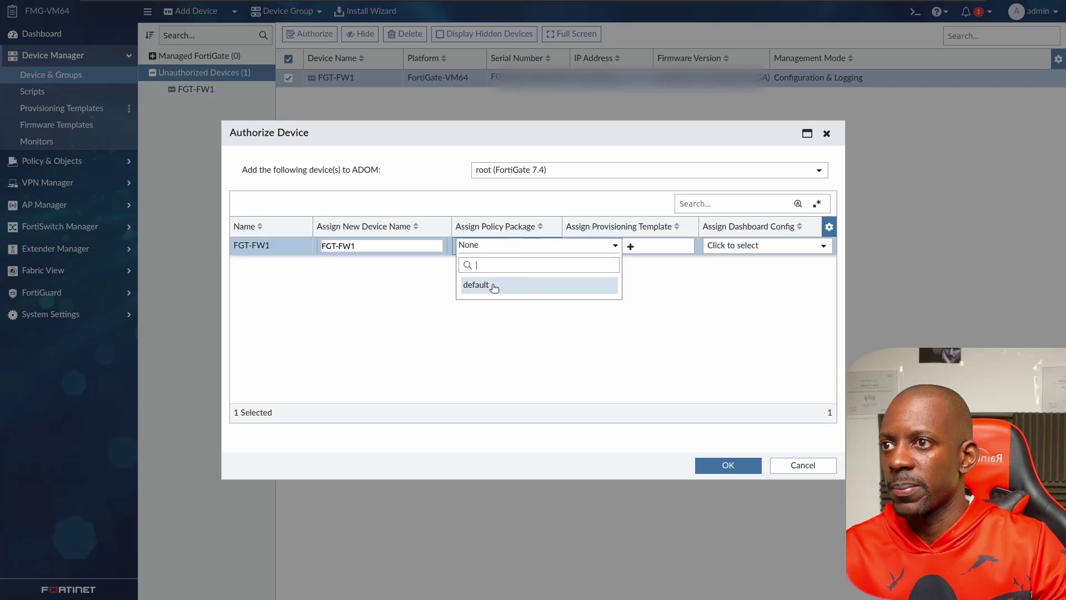
click(491, 284)
click(748, 466)
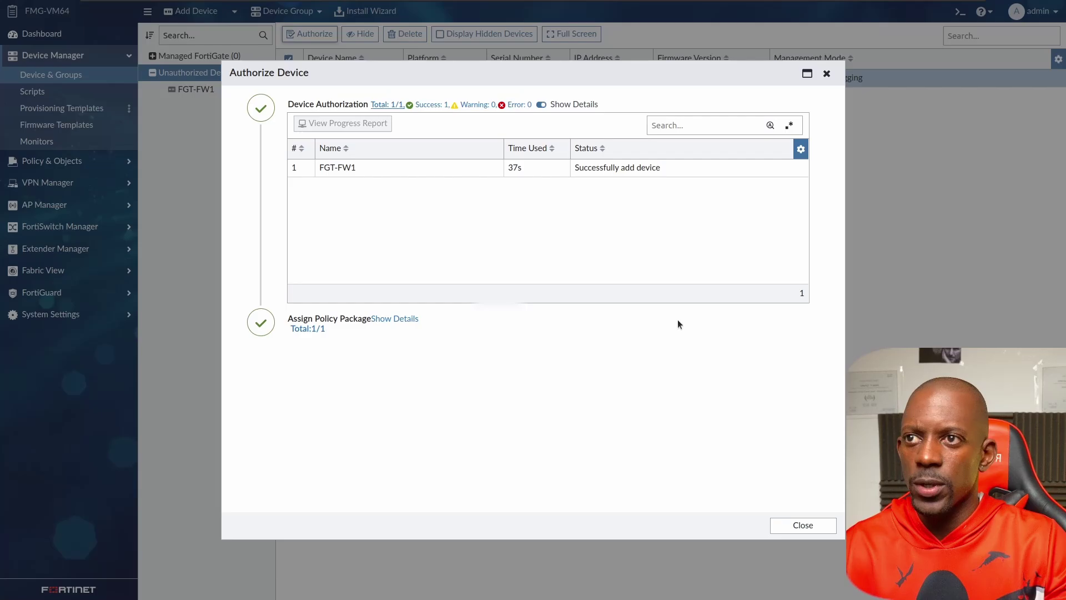
click(802, 525)
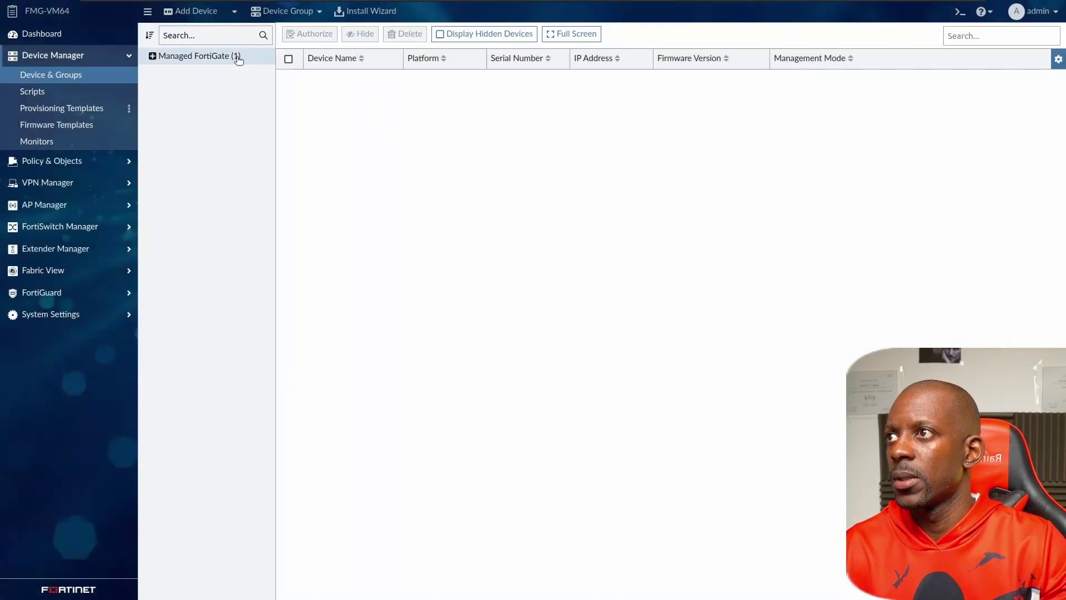
Open FGT-FW1's dashboard from the Managed FortiGate (1) device list.
click(214, 56)
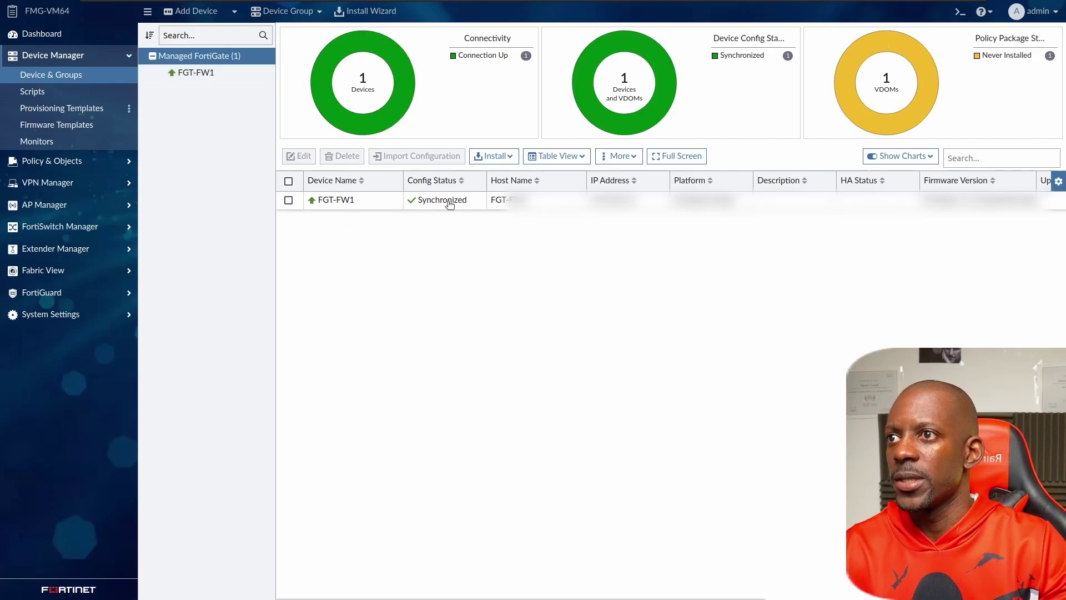
click(343, 201)
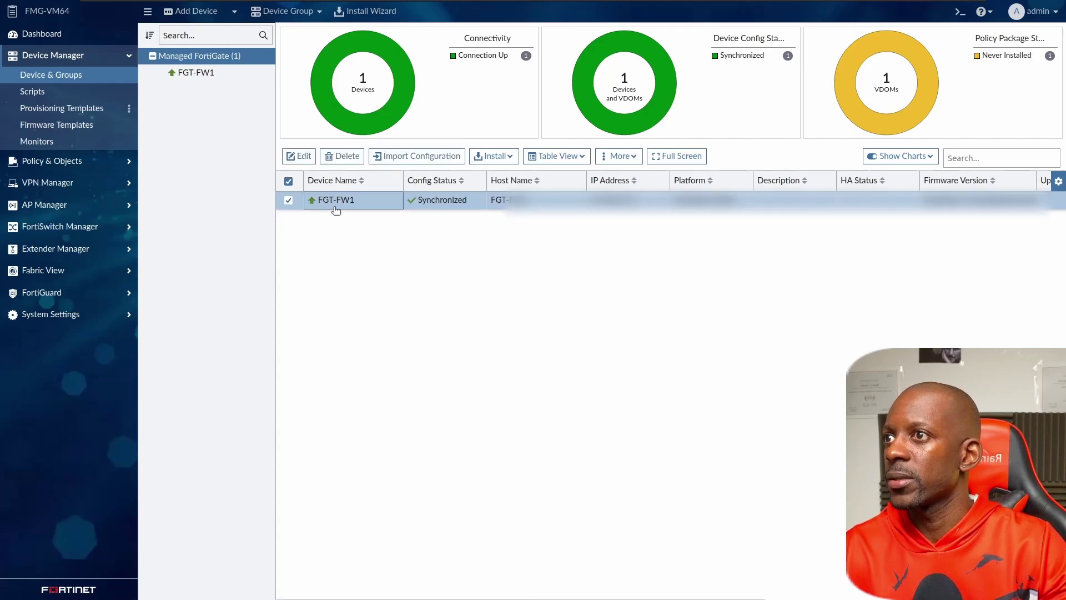
double_click(341, 200)
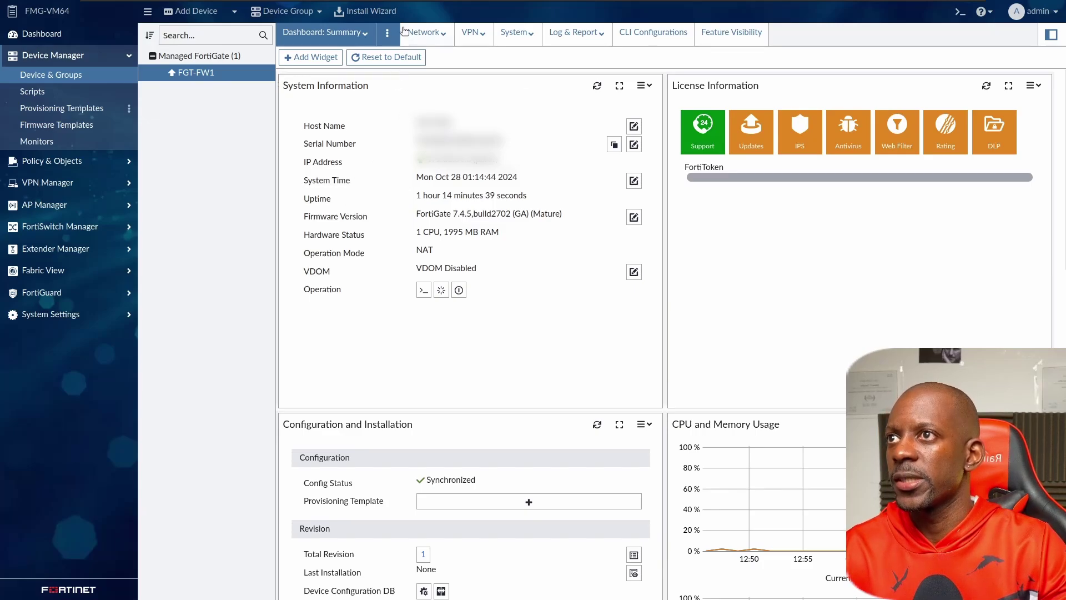
Change the host name from FGT-FW1 to FGT-FW in System > Settings and apply.
click(425, 33)
click(424, 55)
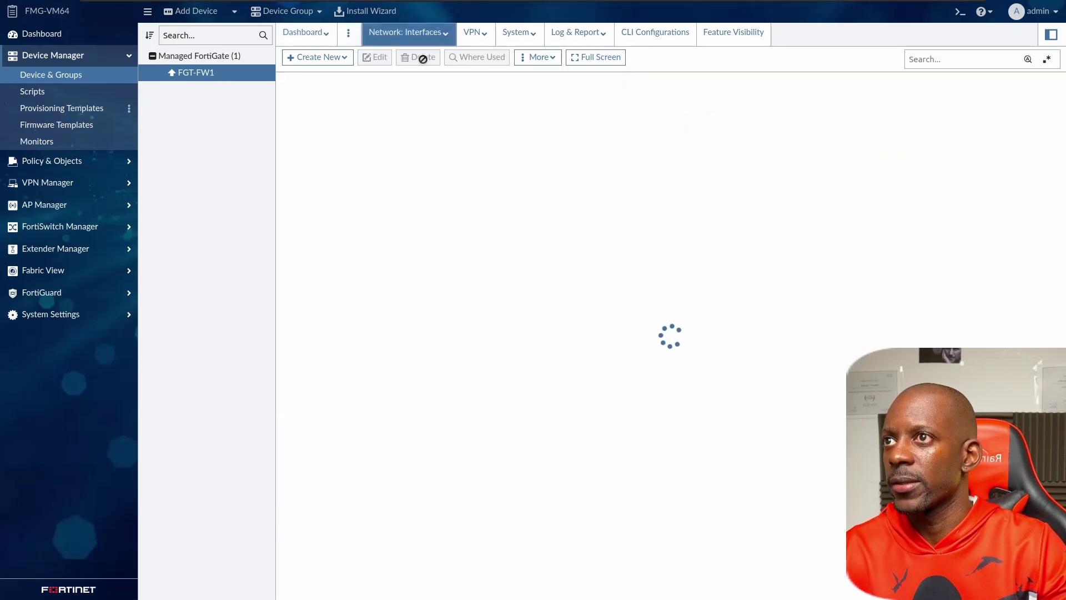
click(518, 32)
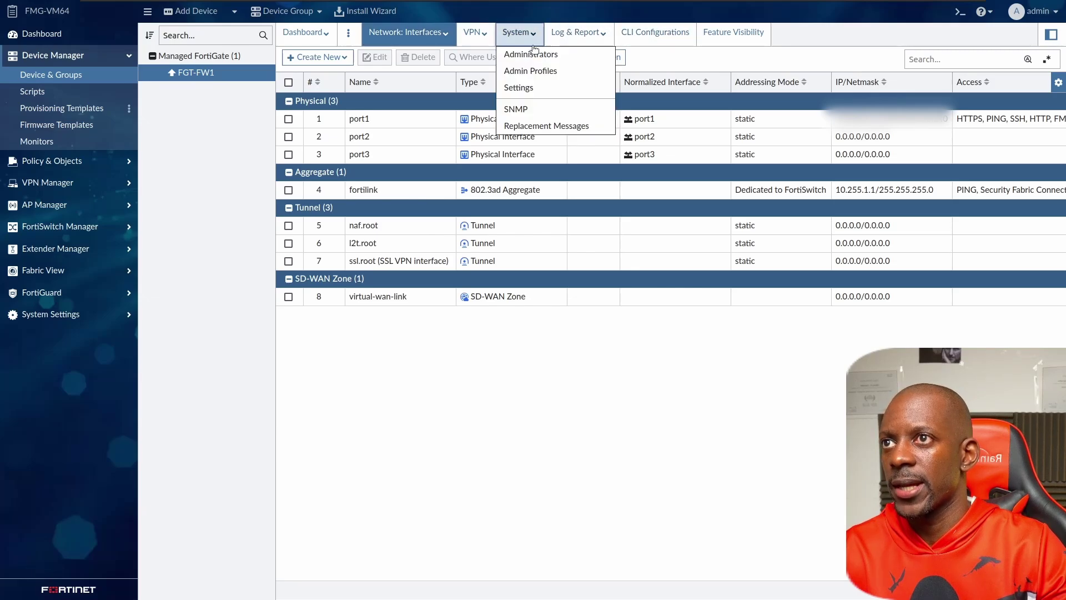
click(537, 85)
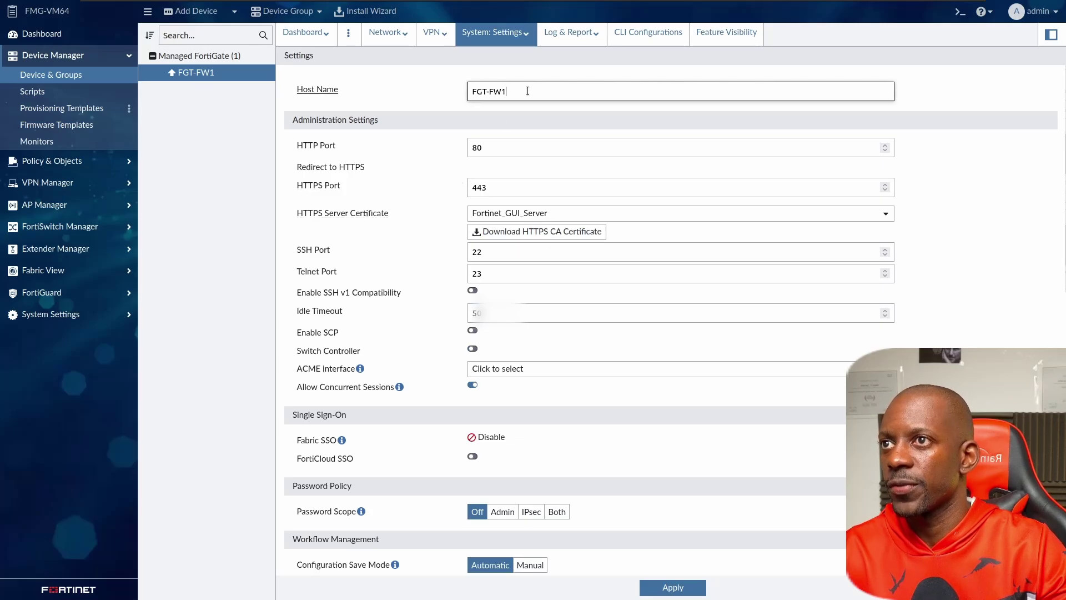
key(BackSpace)
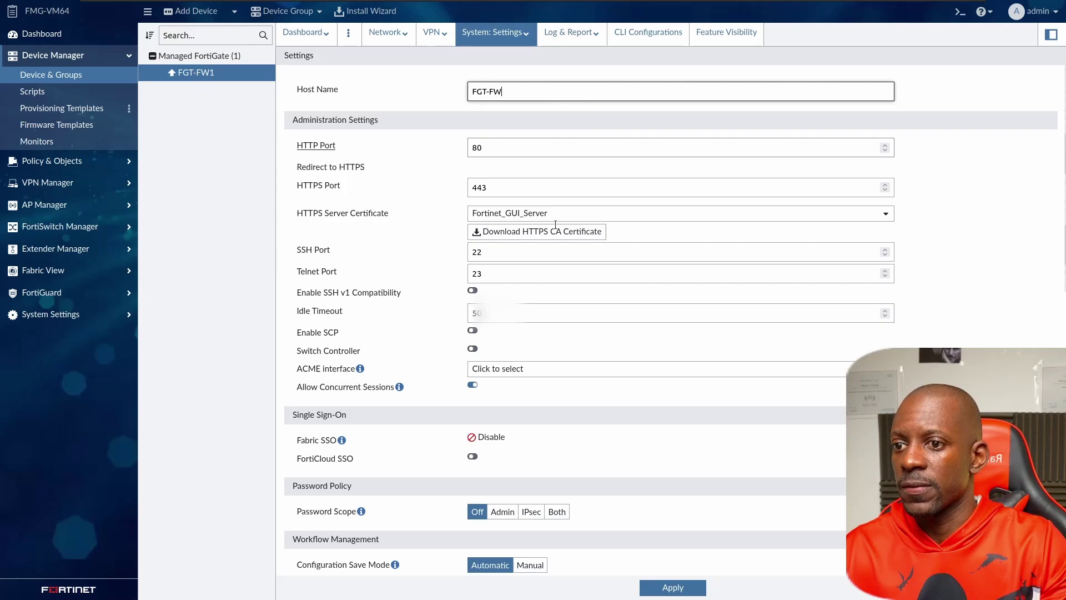
click(672, 587)
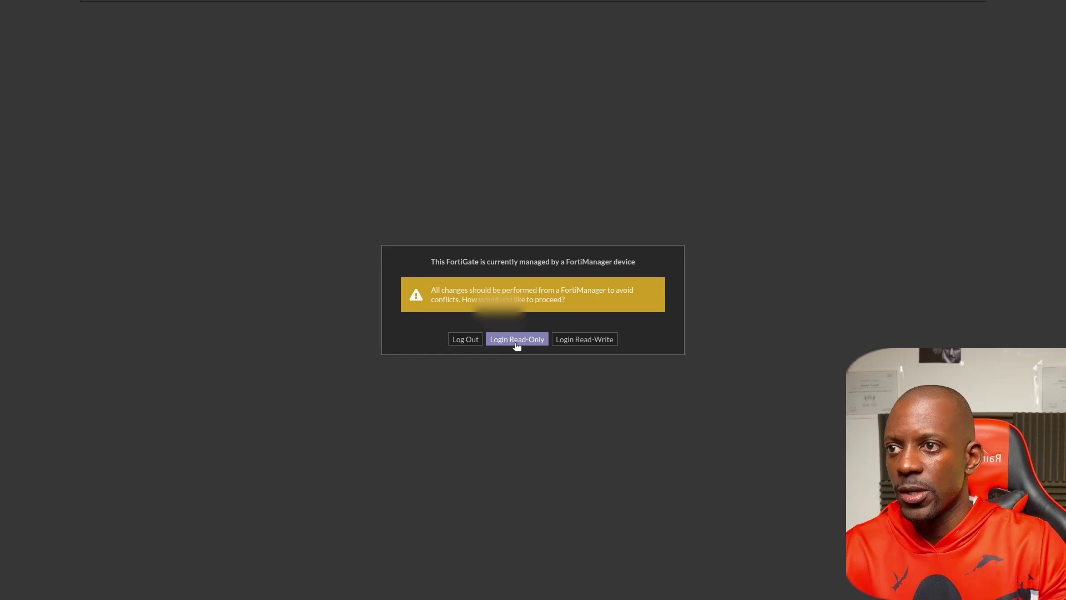
Log into the FortiGate FGT-FW1 with read-only access.
click(521, 339)
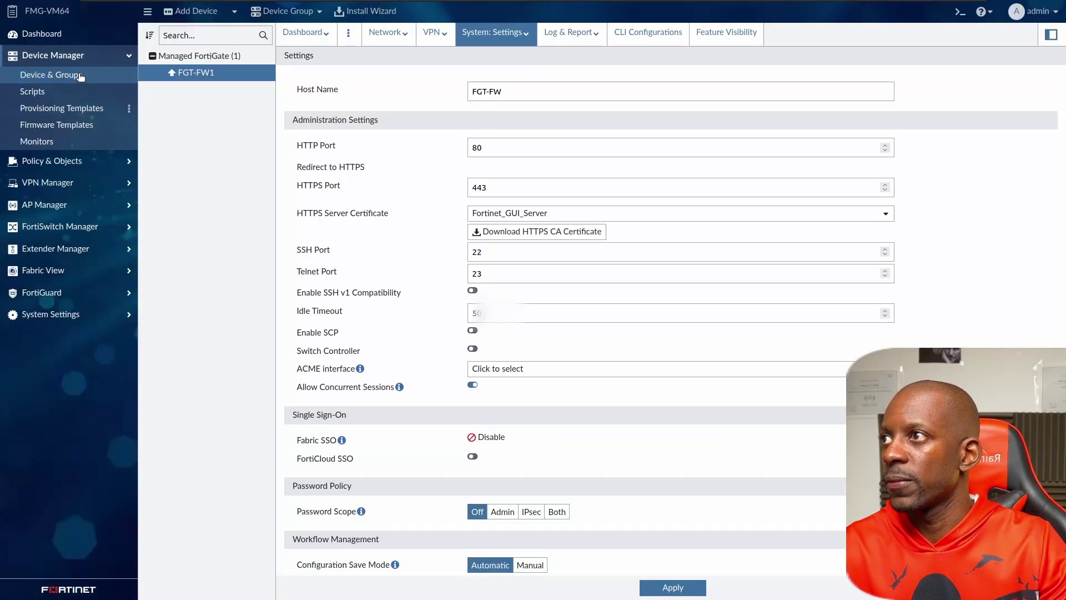
Refresh the Device Manager view and start the Install Wizard for FGT-FW1.
click(98, 75)
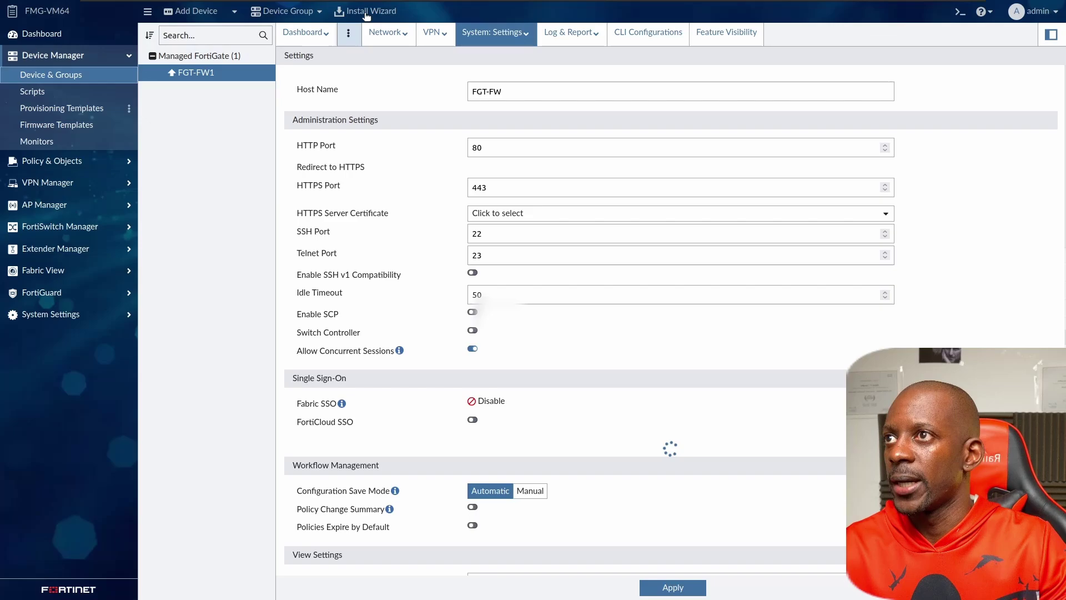
click(367, 14)
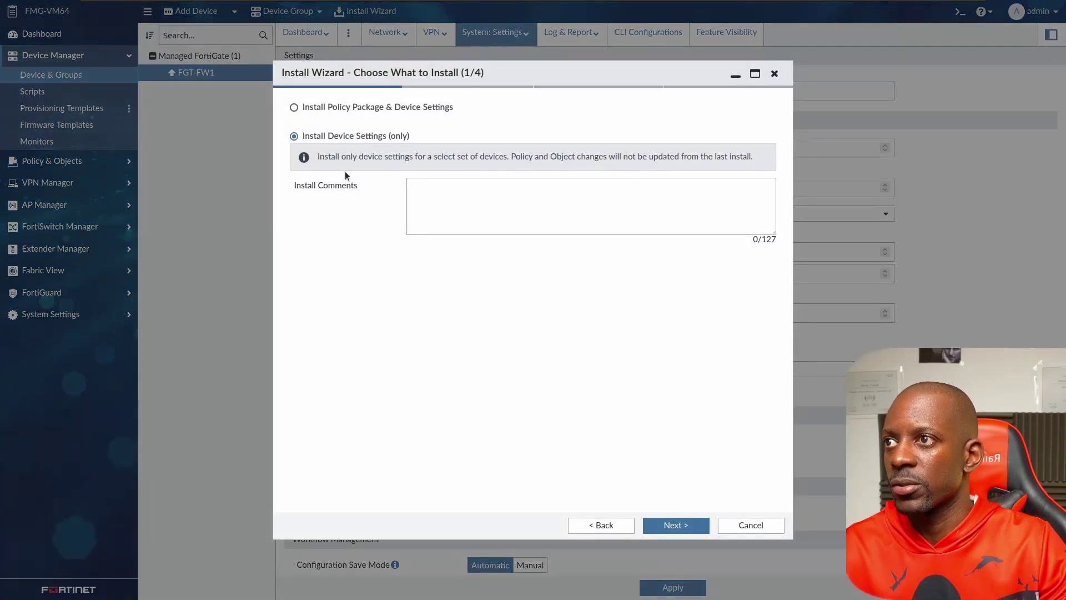
click(511, 215)
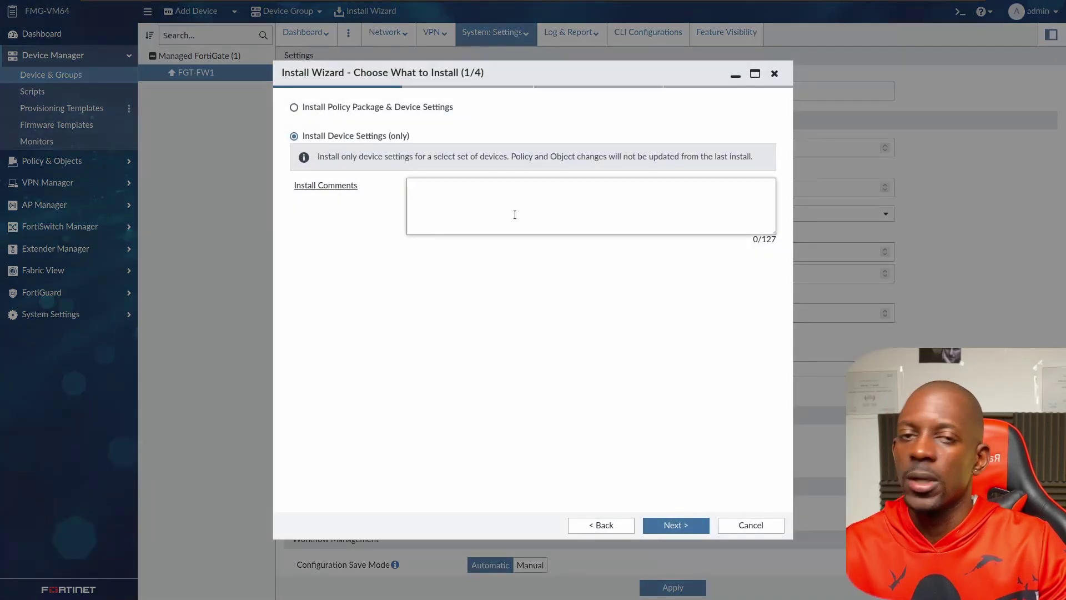
click(547, 256)
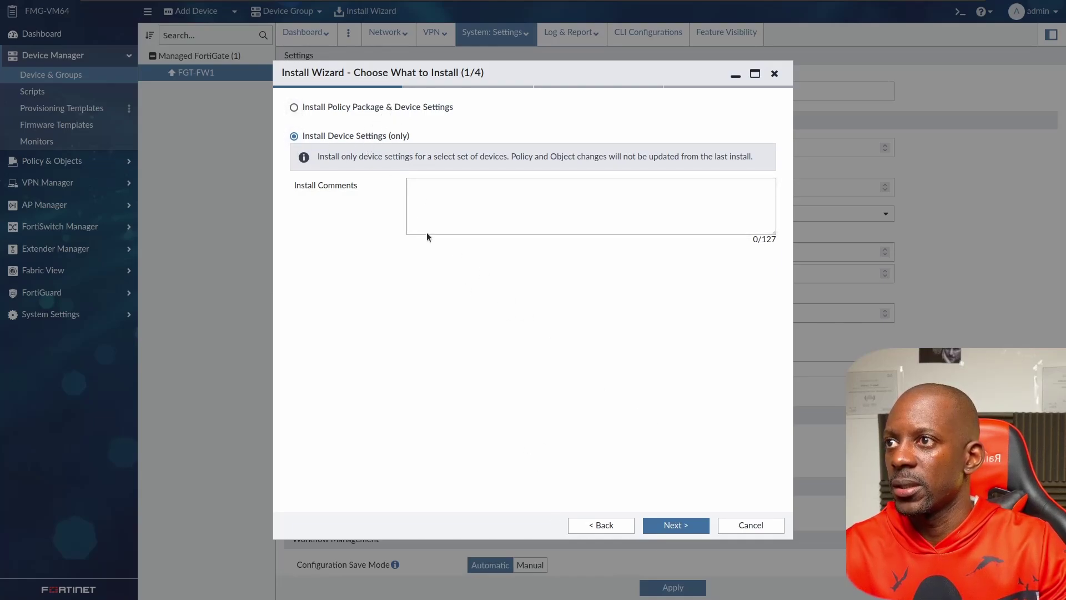
Choose Install Policy Package & Device Settings with the 'default' policy package and proceed.
click(337, 109)
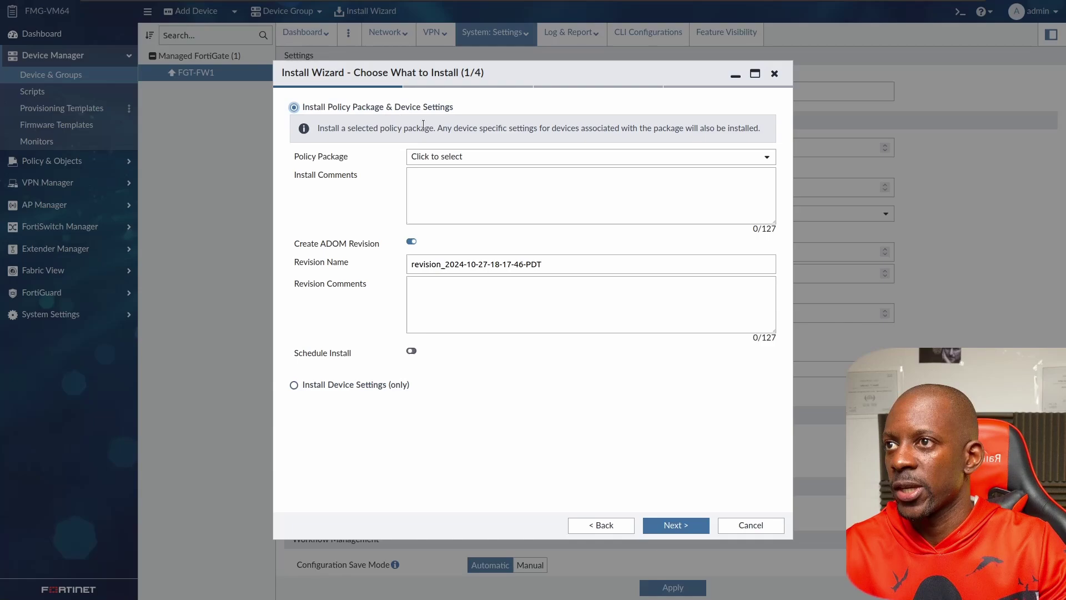
click(485, 158)
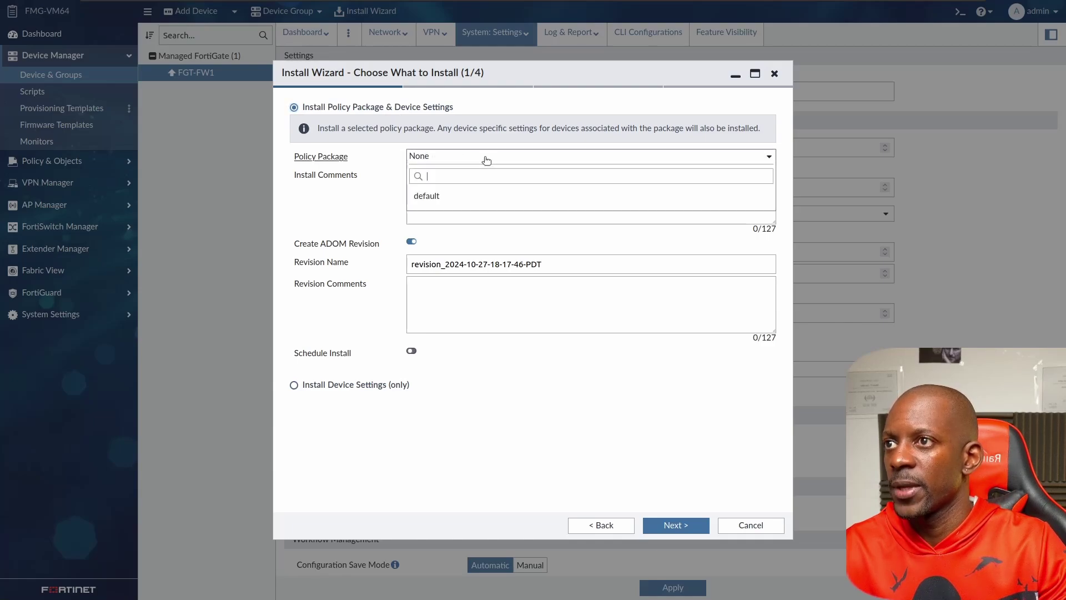
click(448, 199)
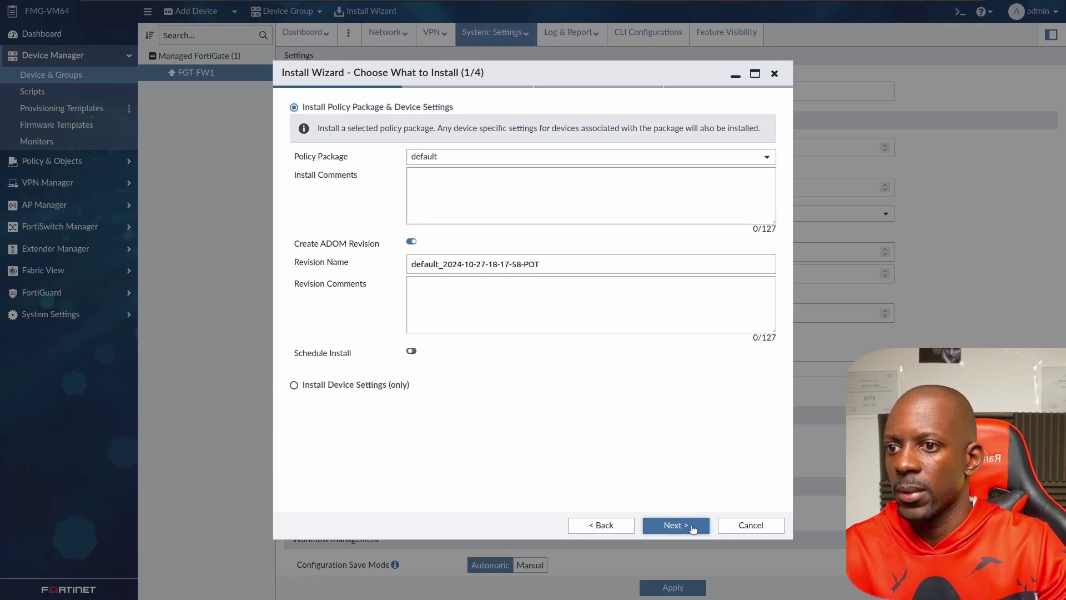
click(691, 526)
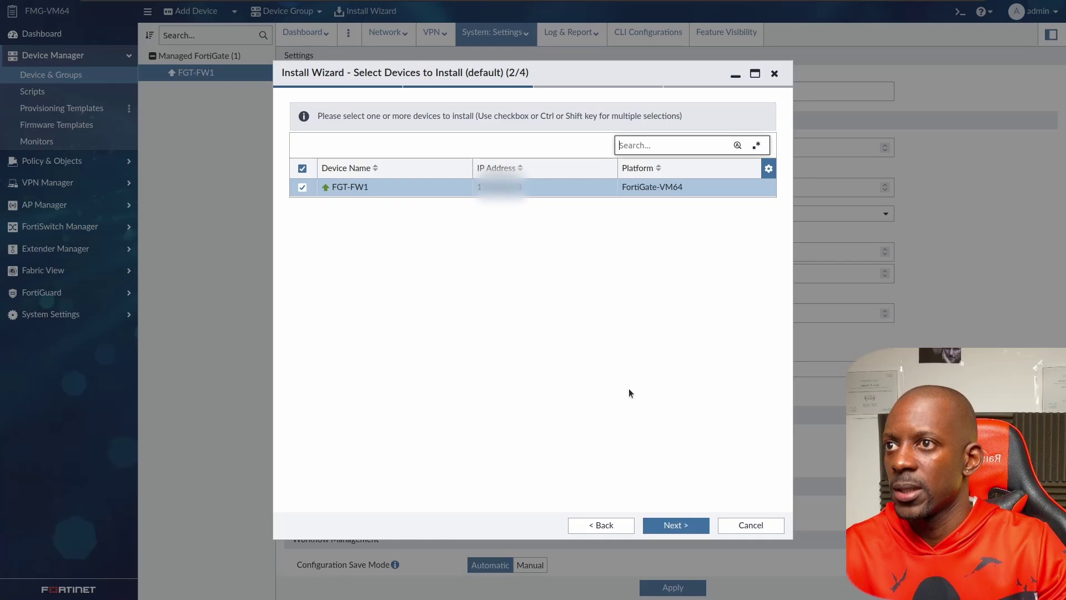
Validate FGT-FW1 and preview the install, highlighting the hostname FGT-FW and vpn certificate ca lines.
click(664, 524)
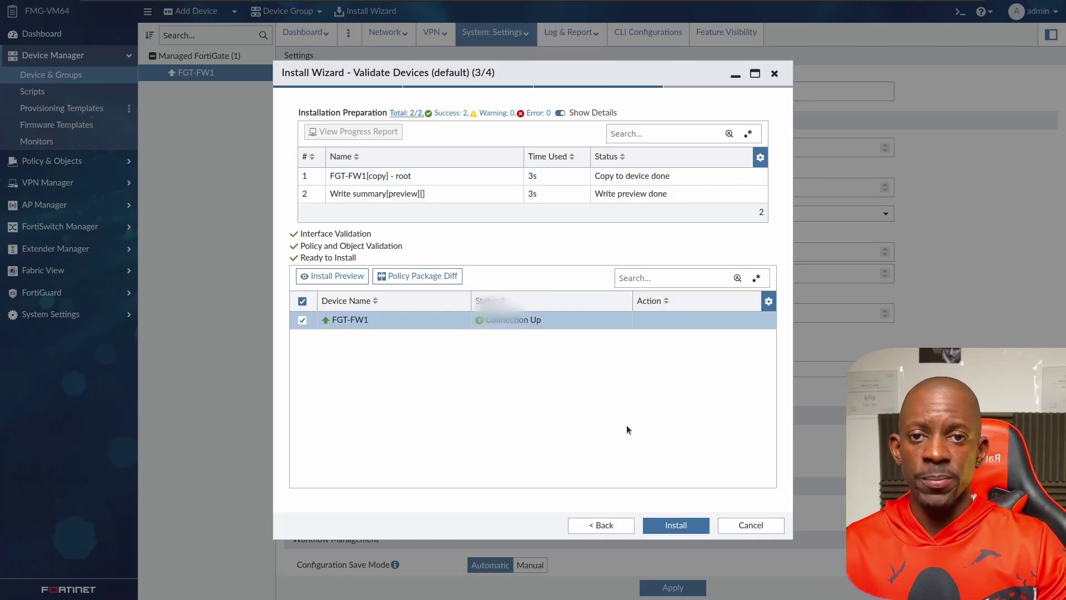
click(355, 276)
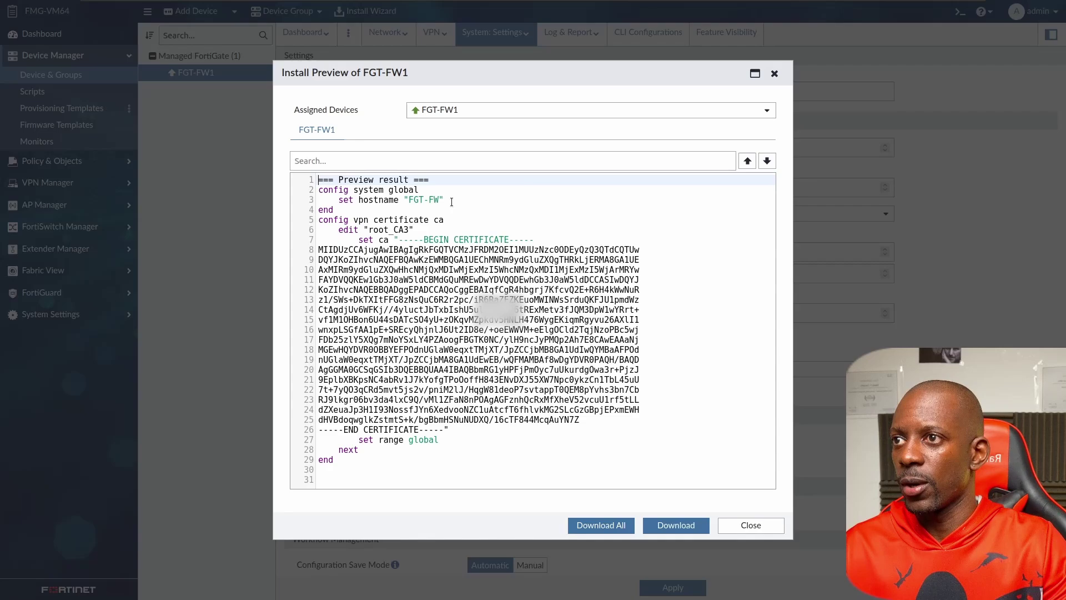
drag(351, 199, 424, 200)
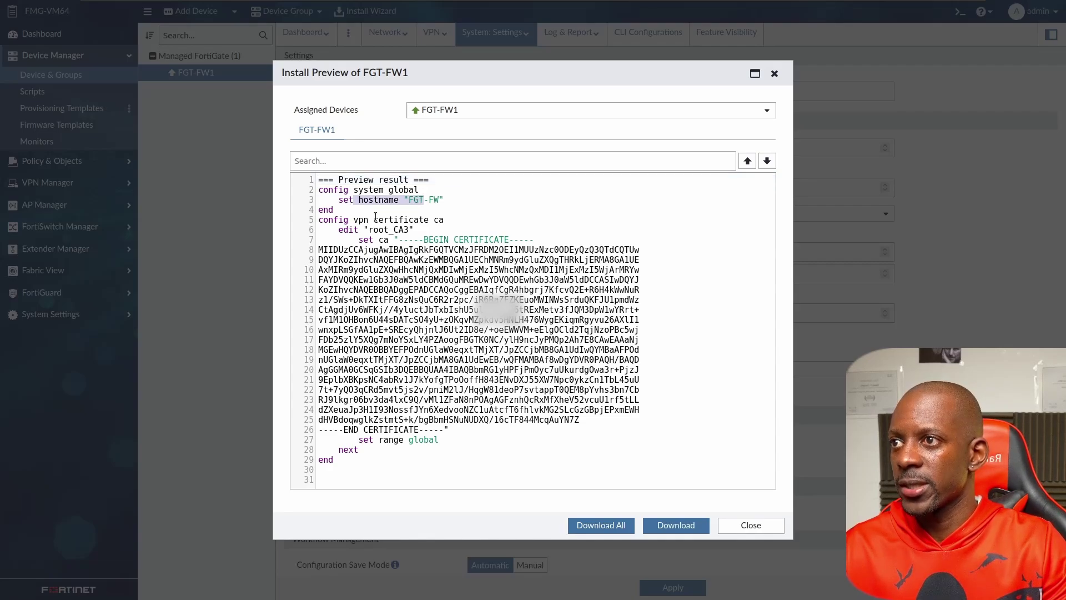
drag(354, 221, 452, 221)
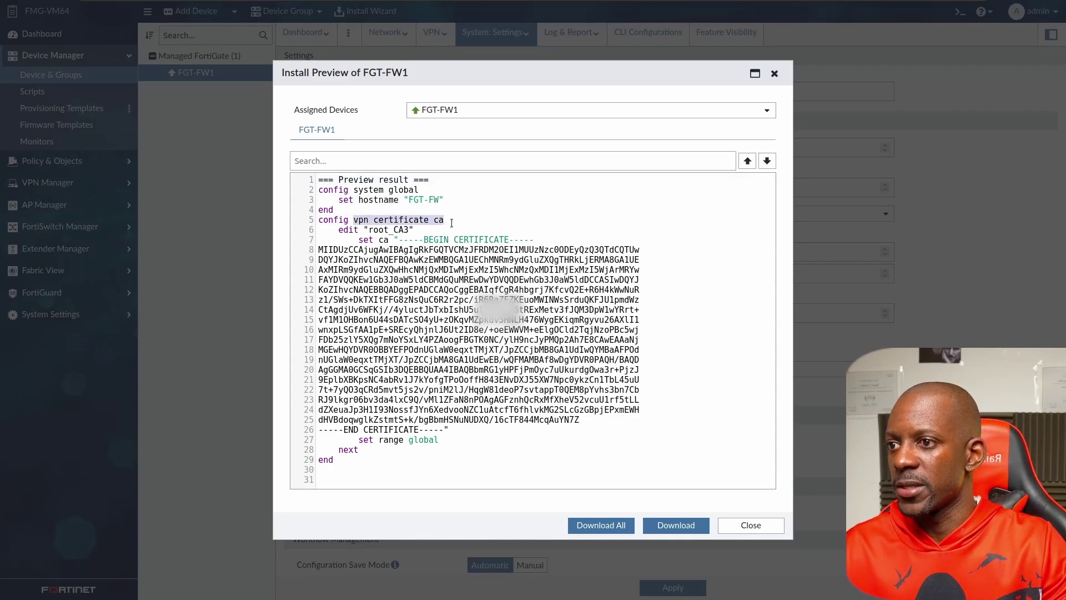
Close the preview, install to FGT-FW1, and open its installation log.
click(750, 526)
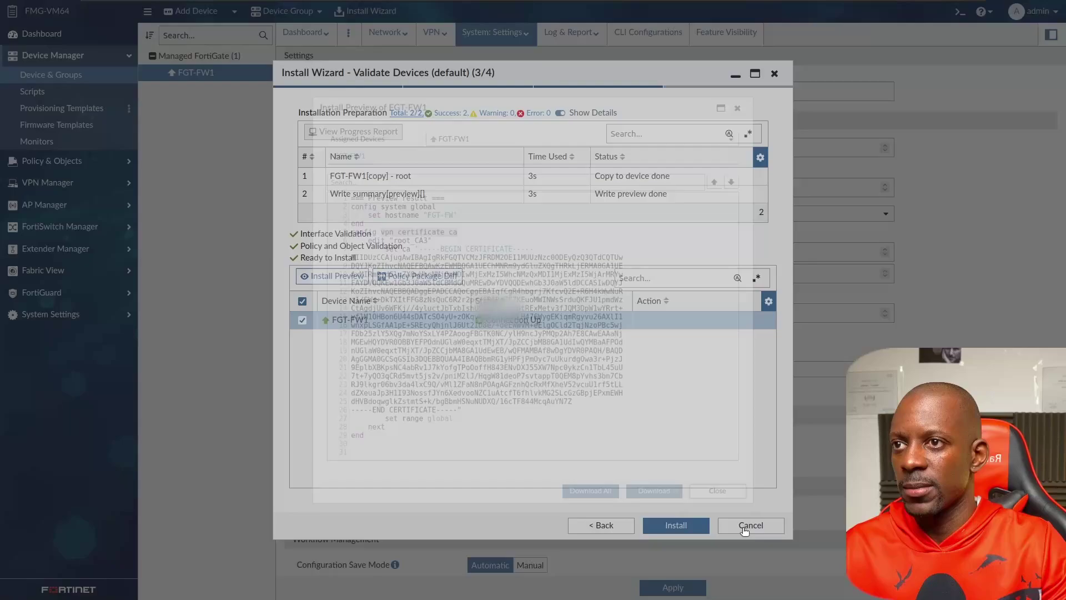
click(689, 524)
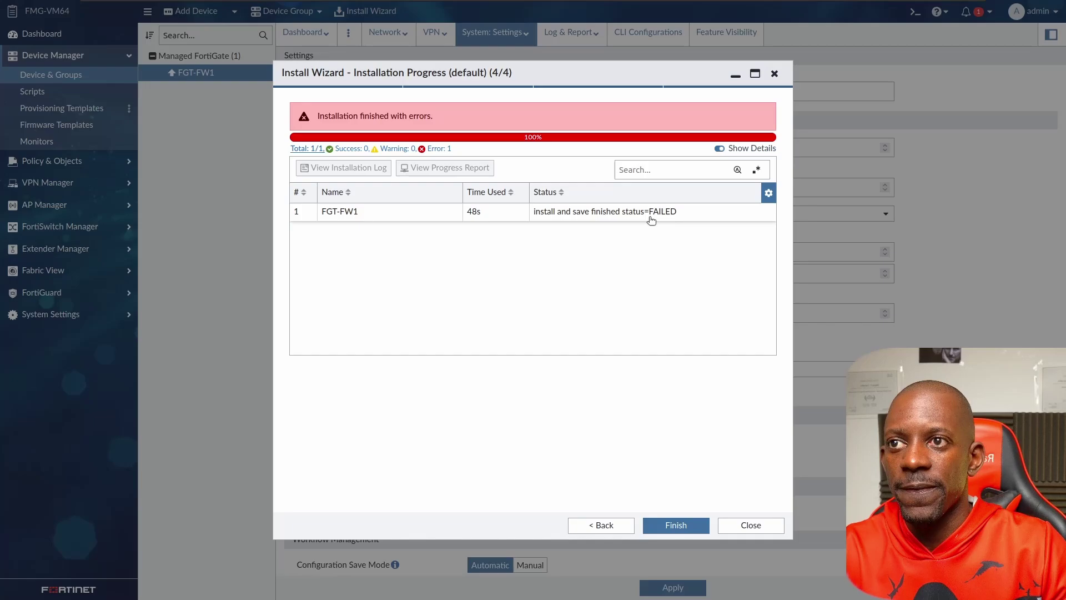
click(357, 211)
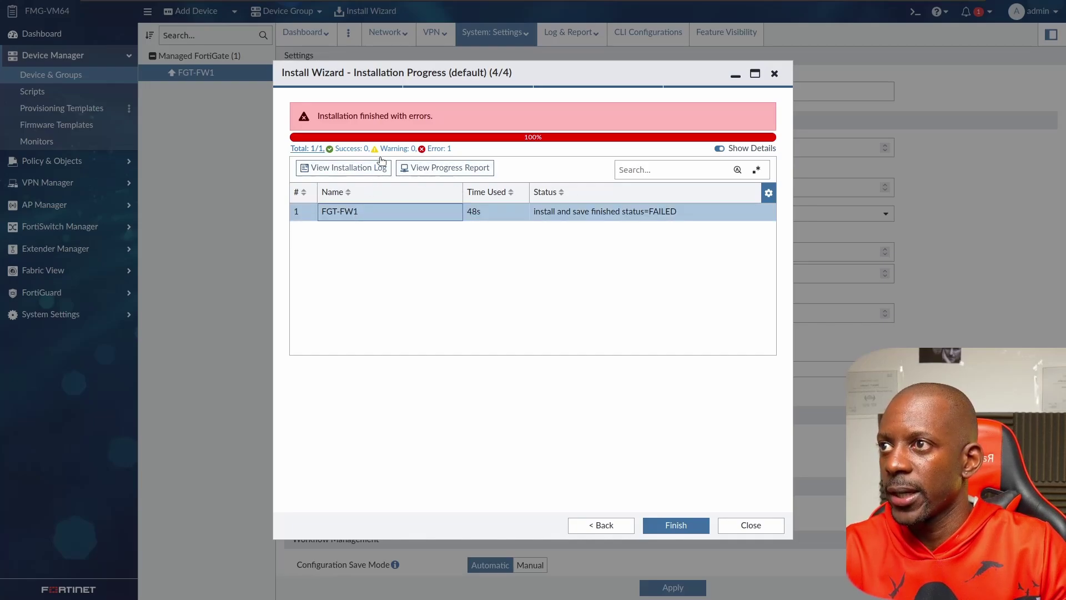
click(360, 169)
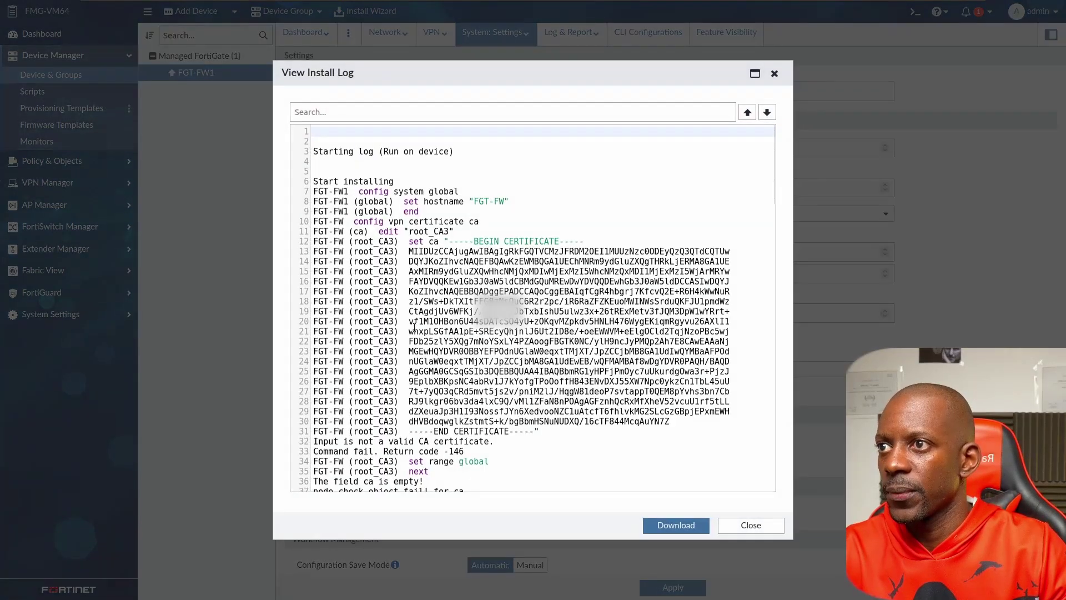
Review the log's invalid CA certificate and install failed messages, then close the log and wizard.
scroll(414, 328, down, 8)
scroll(414, 328, down, 15)
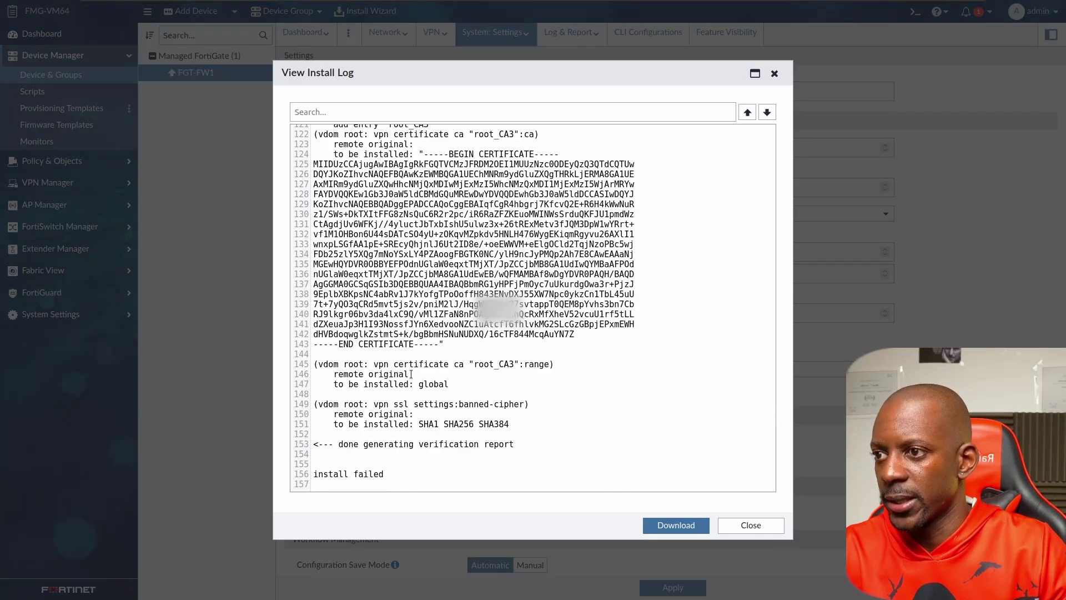
scroll(429, 368, up, 5)
scroll(430, 368, up, 13)
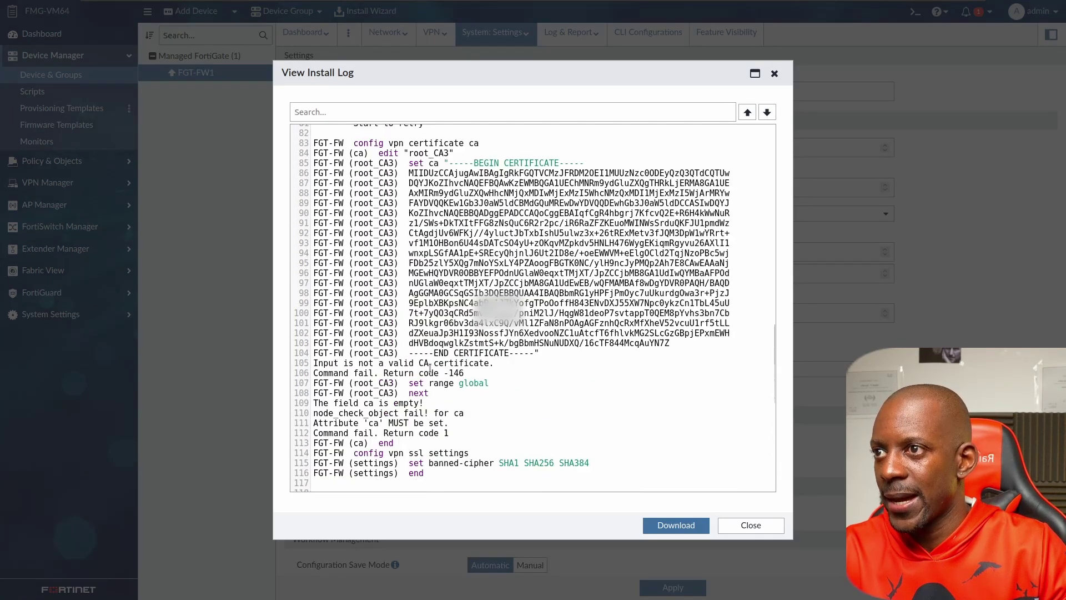
scroll(430, 368, up, 1)
scroll(430, 368, down, 16)
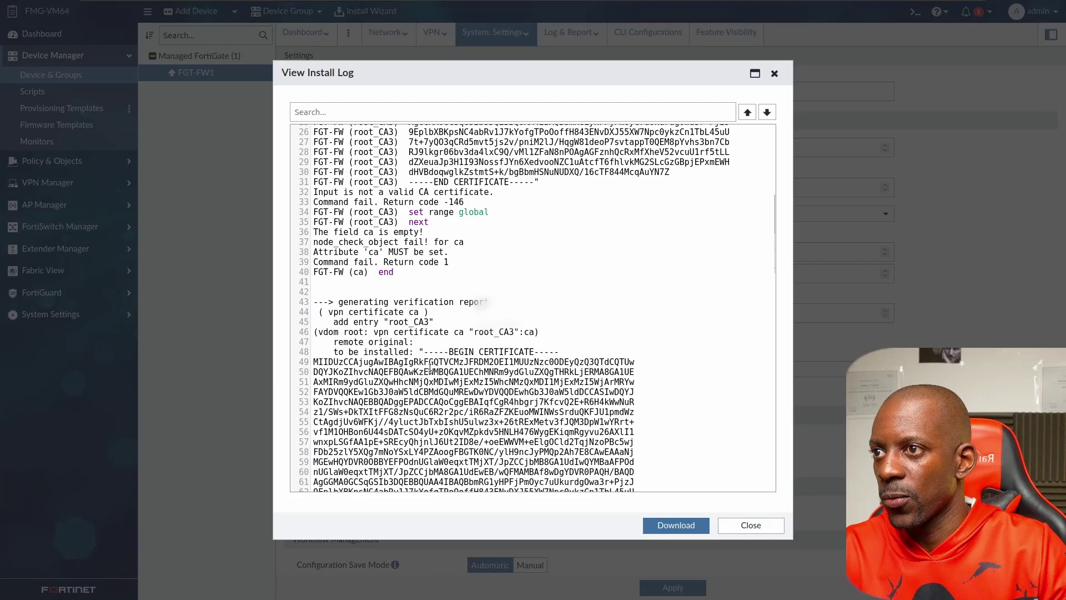
scroll(426, 366, up, 10)
scroll(423, 365, down, 18)
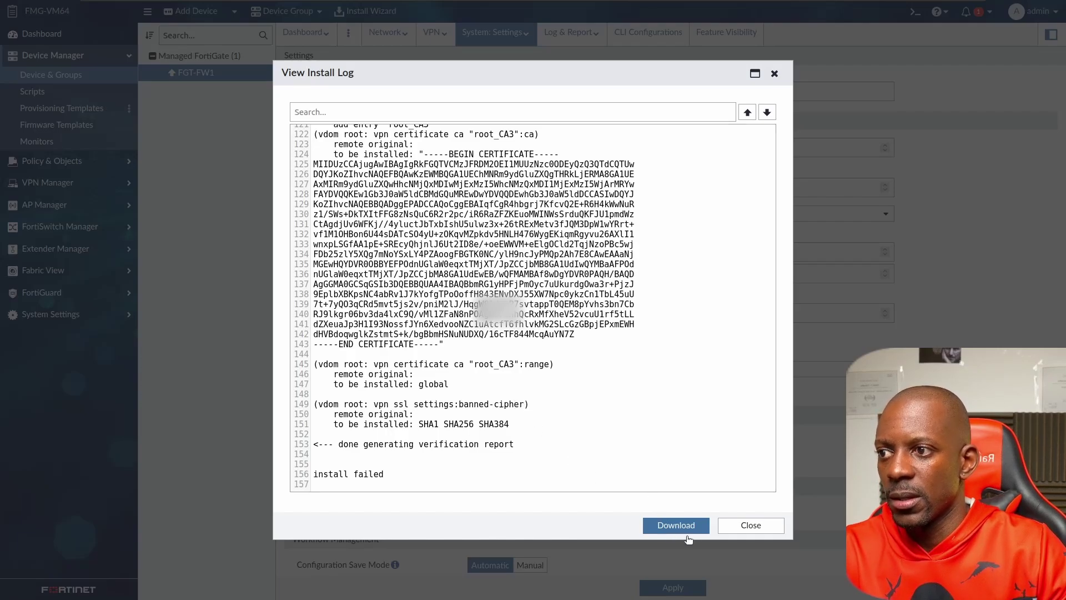
drag(420, 472, 323, 474)
click(761, 524)
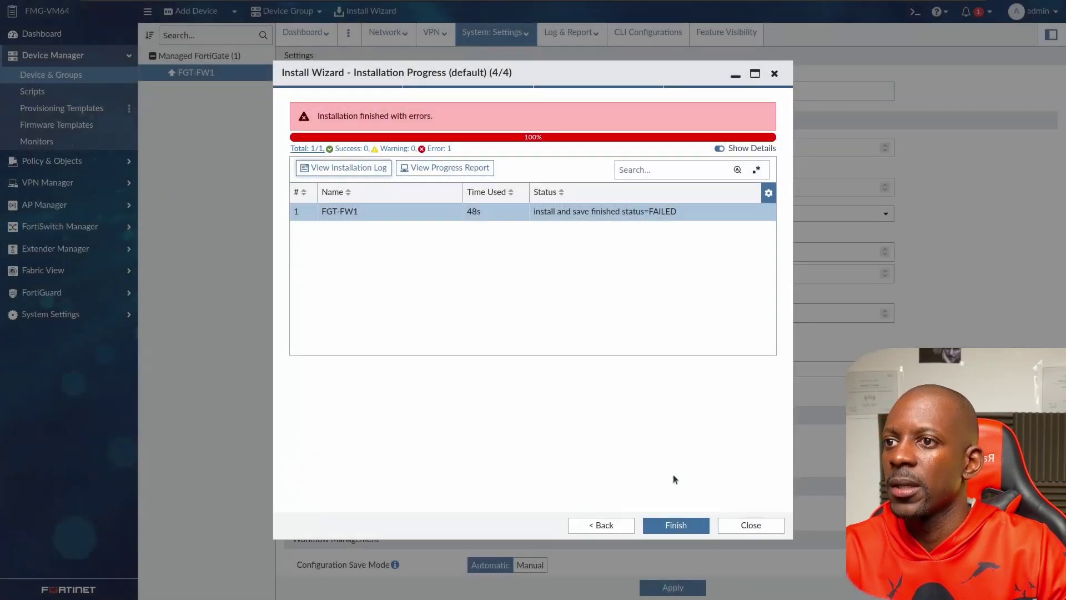
click(743, 519)
Open System > Settings on the FortiGate to confirm its host name reads FGT-FW.
key(ctrl+Tab)
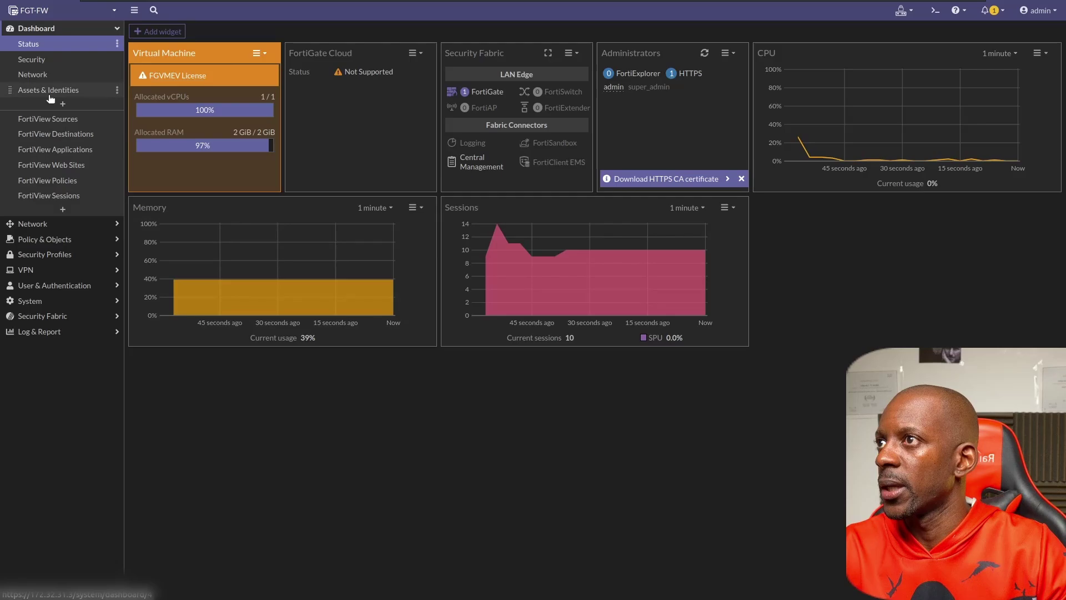
click(50, 303)
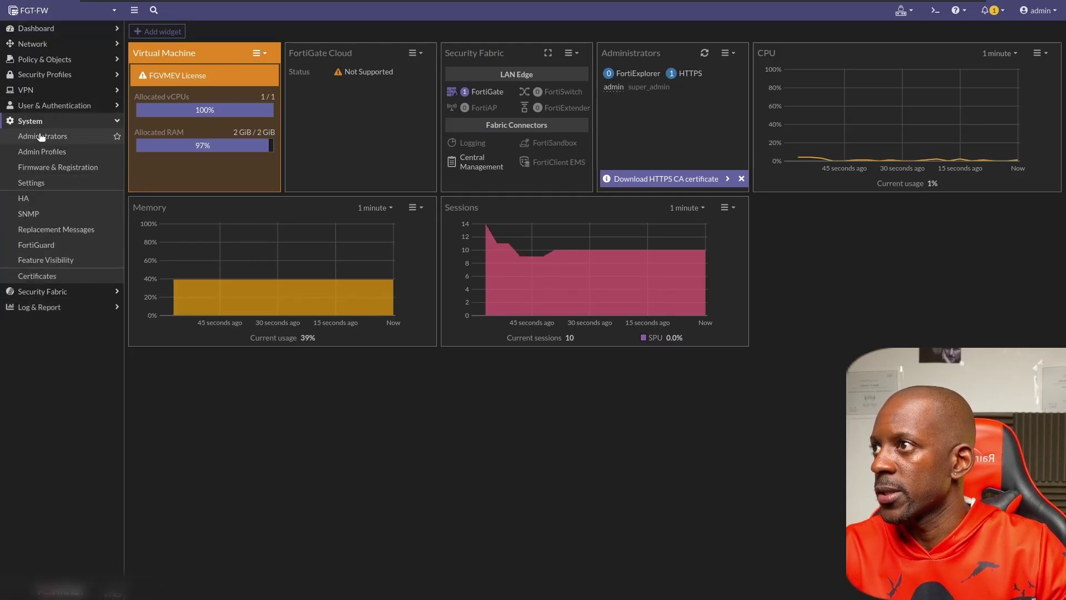
click(37, 183)
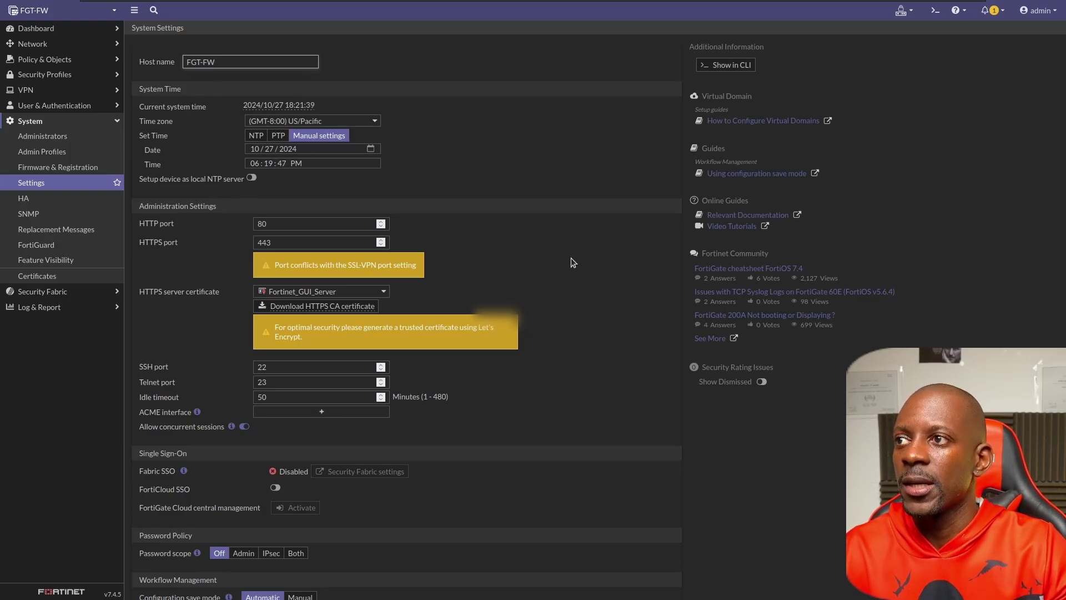
Return to FortiManager's FGT-FW1 summary showing host name FGT-FW and status Conflict.
key(ctrl+Tab)
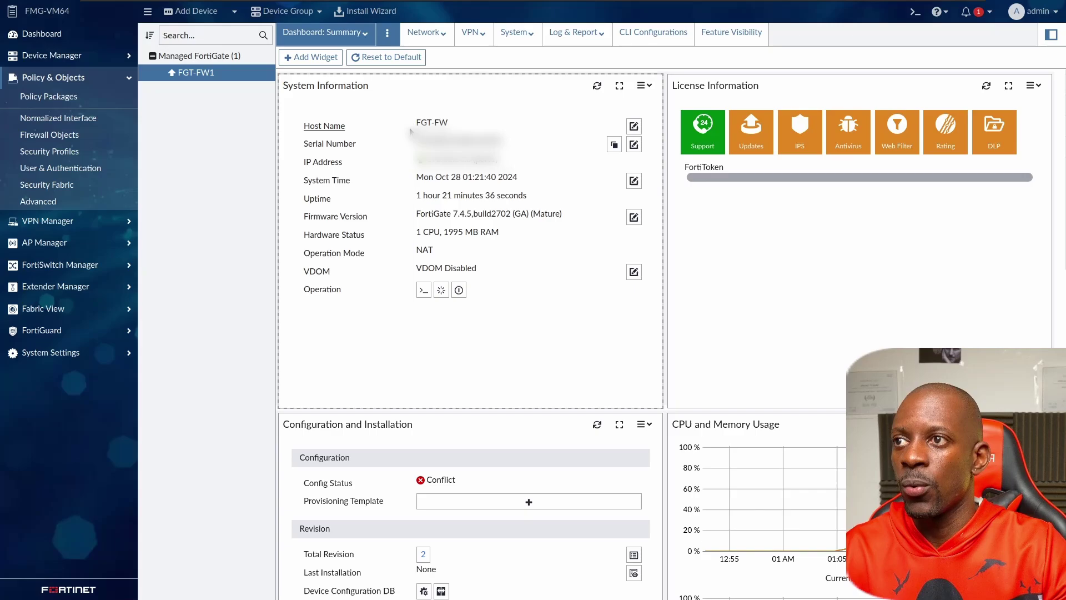